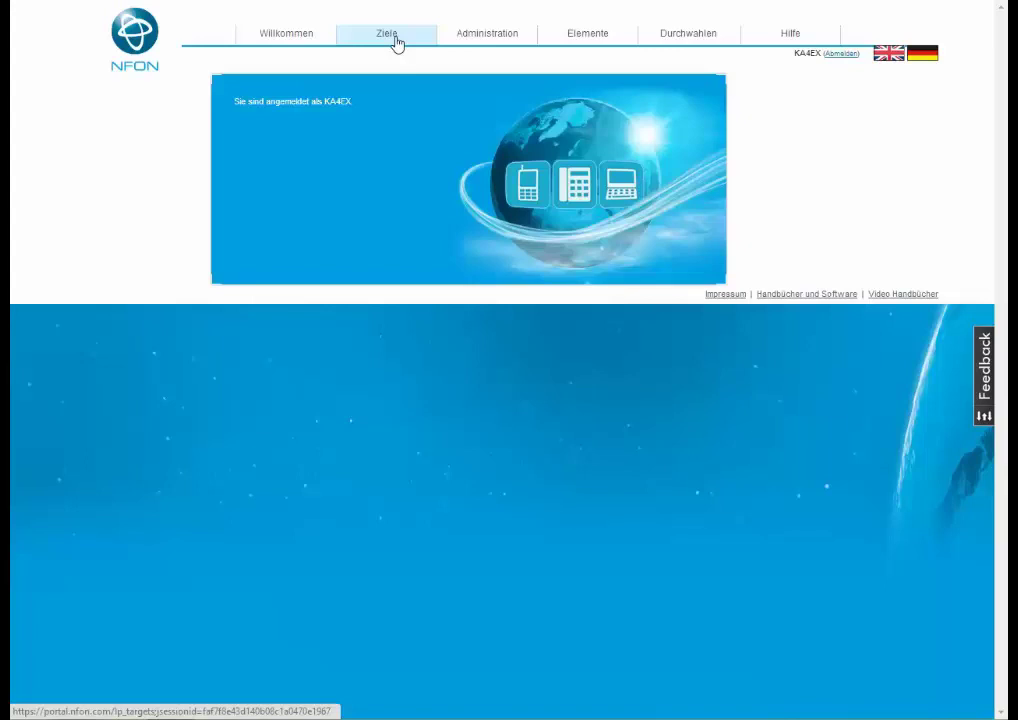
Step: Open the device list (Endgeräte) and bring up the choices for creating a new device
mouse_move(493, 41)
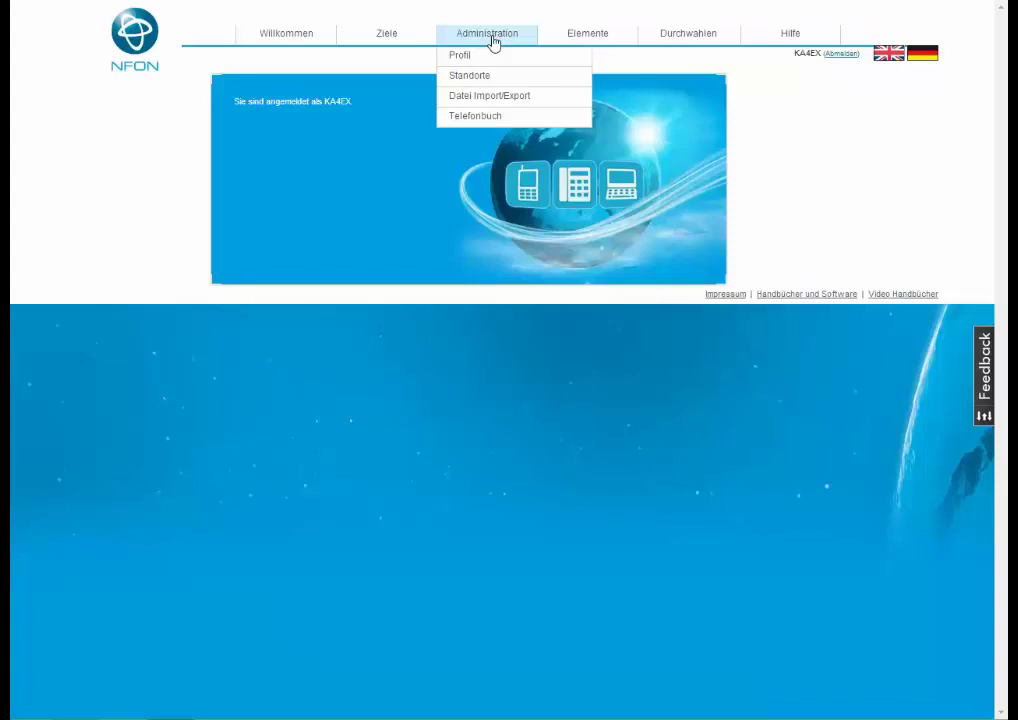
mouse_move(574, 40)
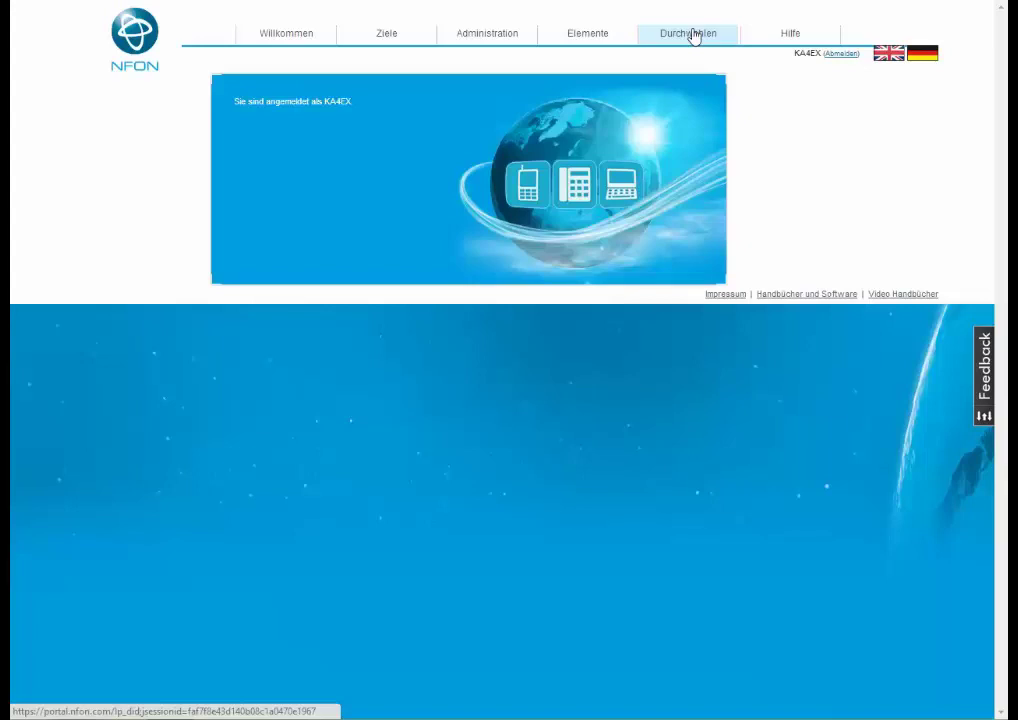
mouse_move(620, 37)
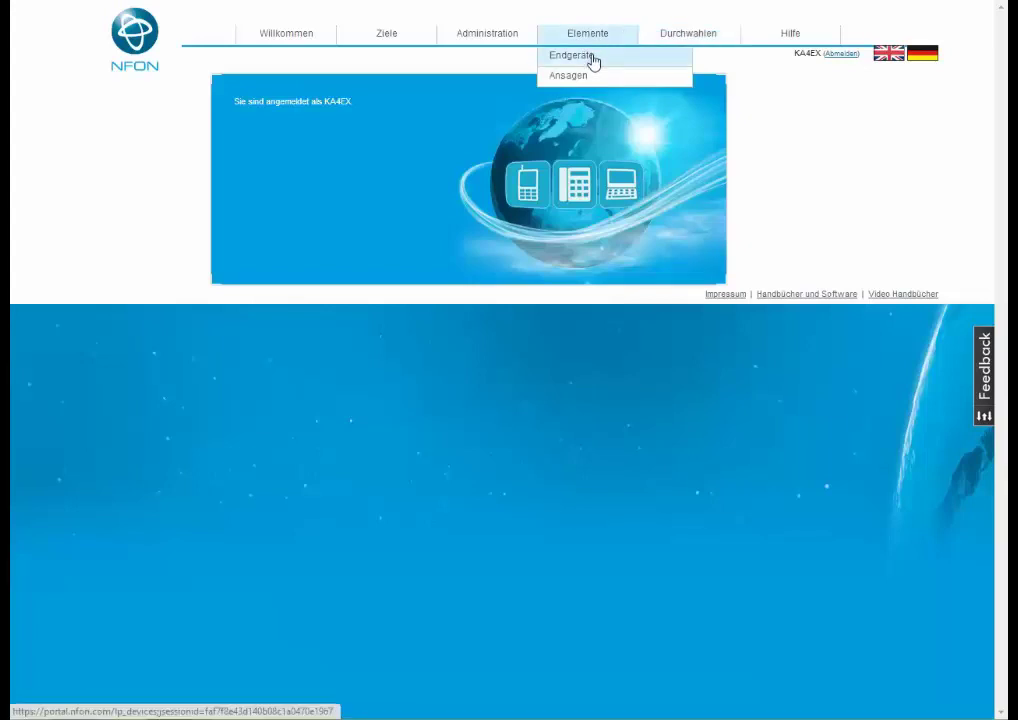
left_click(594, 60)
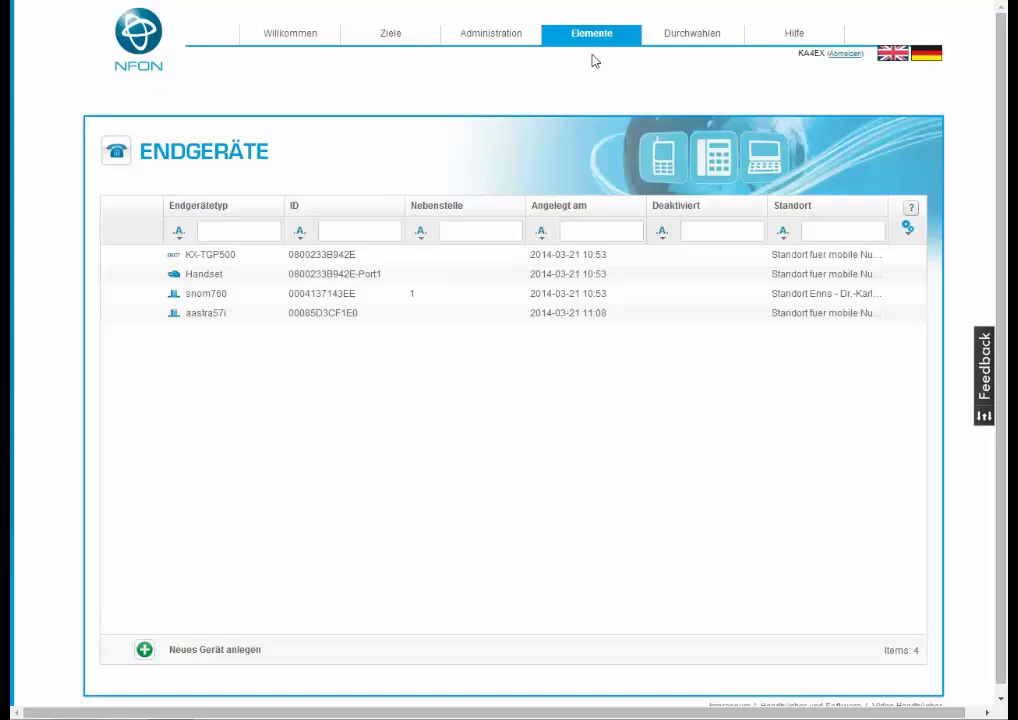
left_click(144, 651)
mouse_move(249, 541)
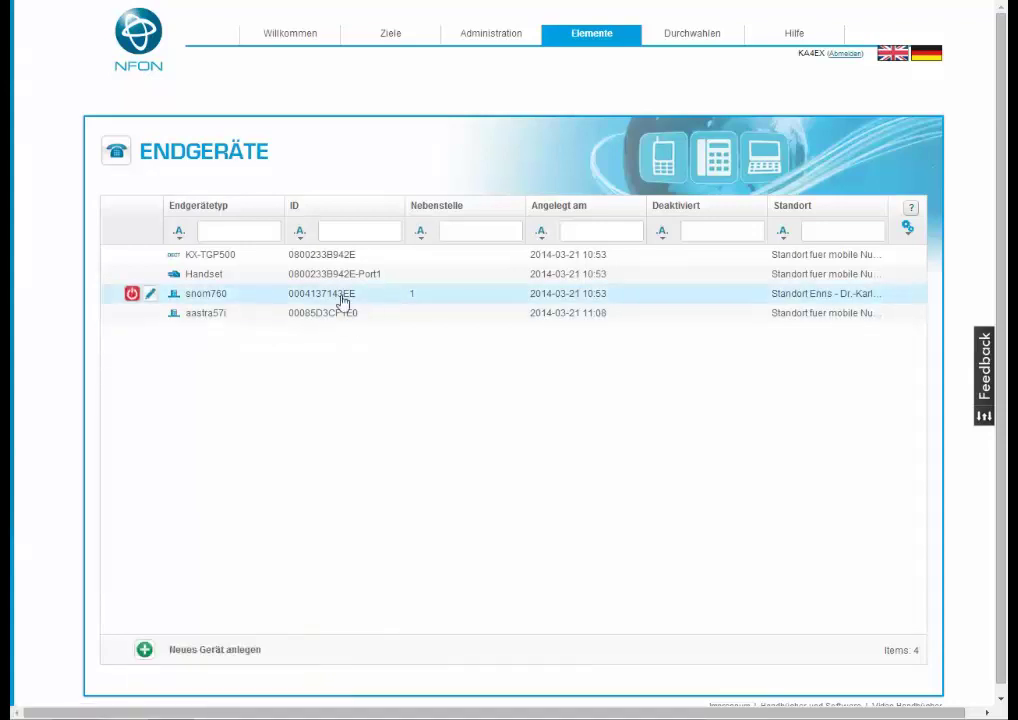
Step: Open the snom760 device's configuration and view the firmware versions on offer, keeping 8.7.4.8
left_click(150, 296)
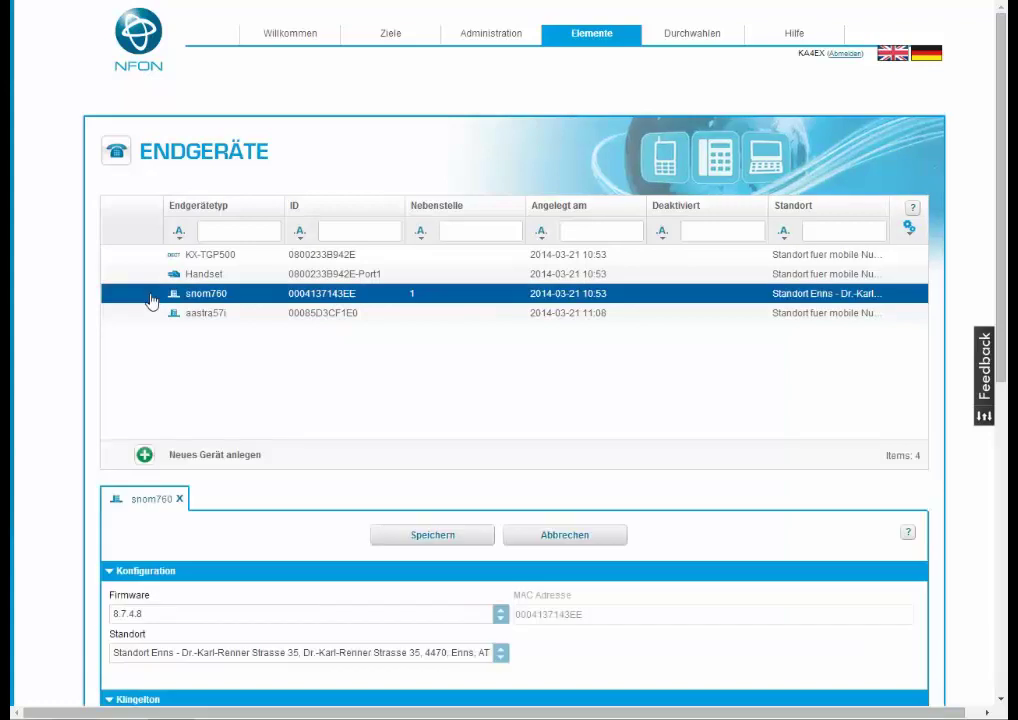
scroll(408, 441, "down", 2)
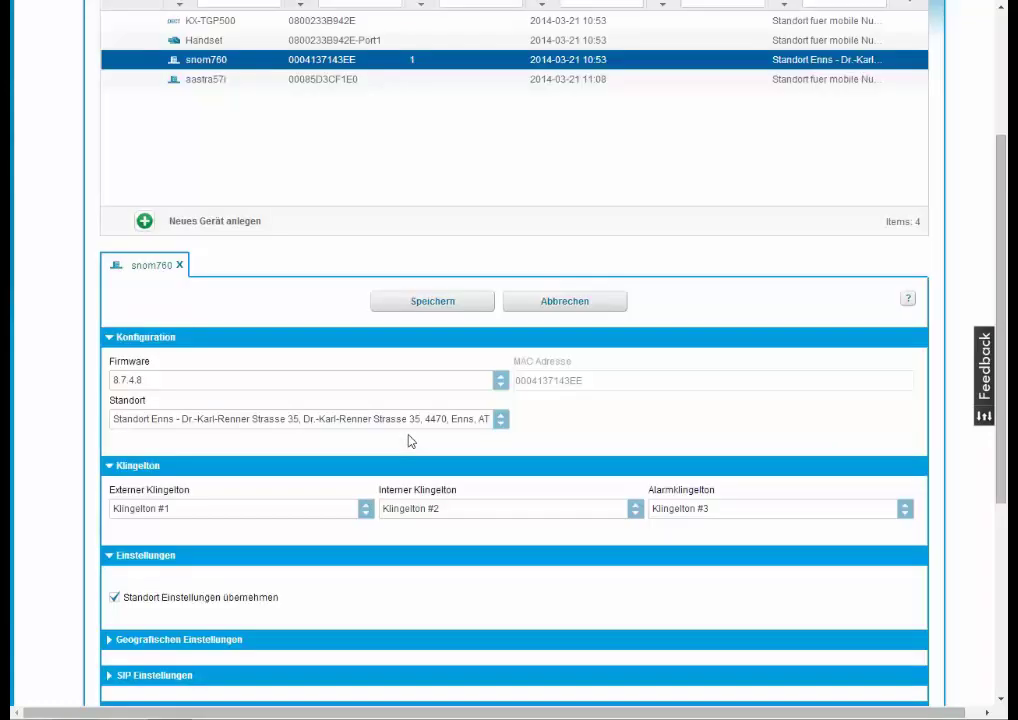
left_click(471, 385)
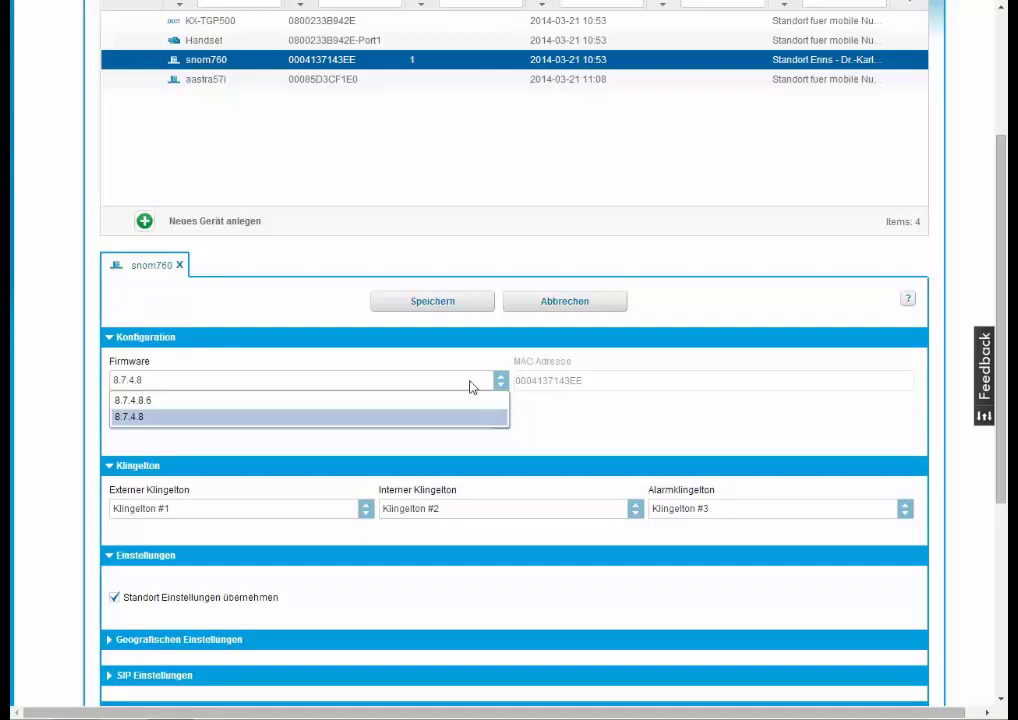
left_click(579, 429)
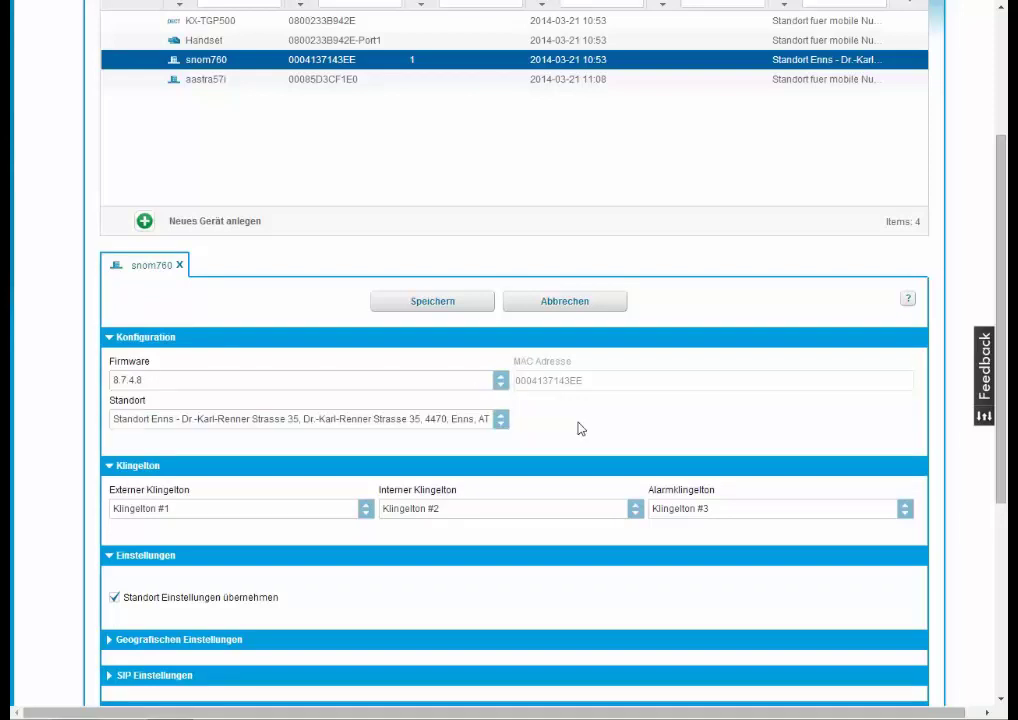
Step: Expand the snom760's geographic settings and save the device
scroll(579, 429, "down", 3)
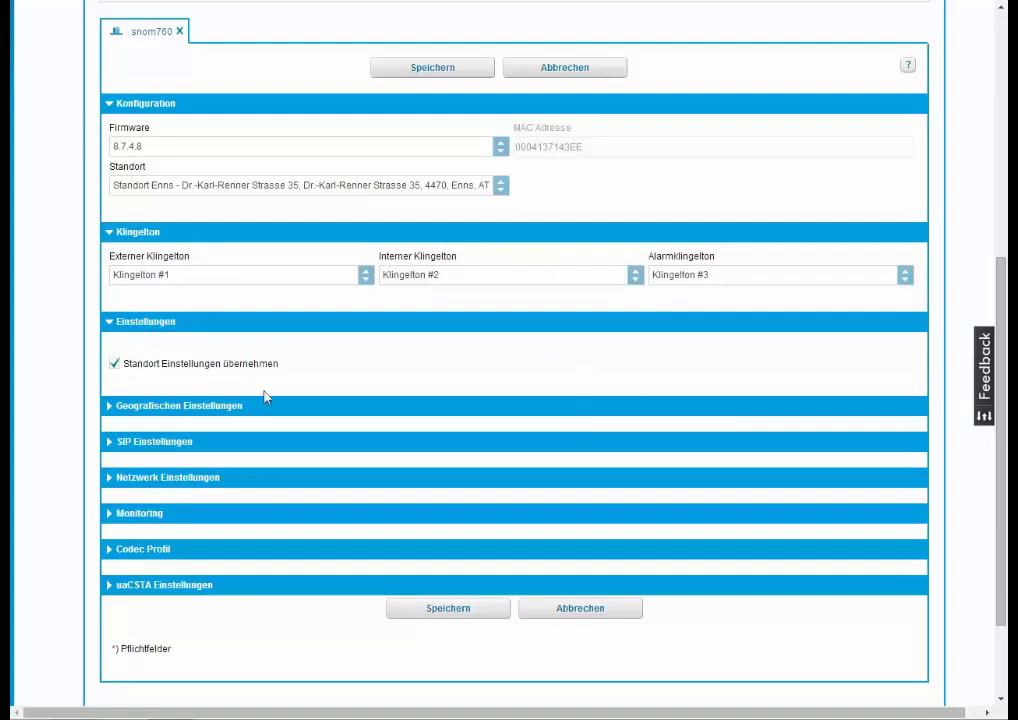
left_click(236, 407)
left_click(448, 661)
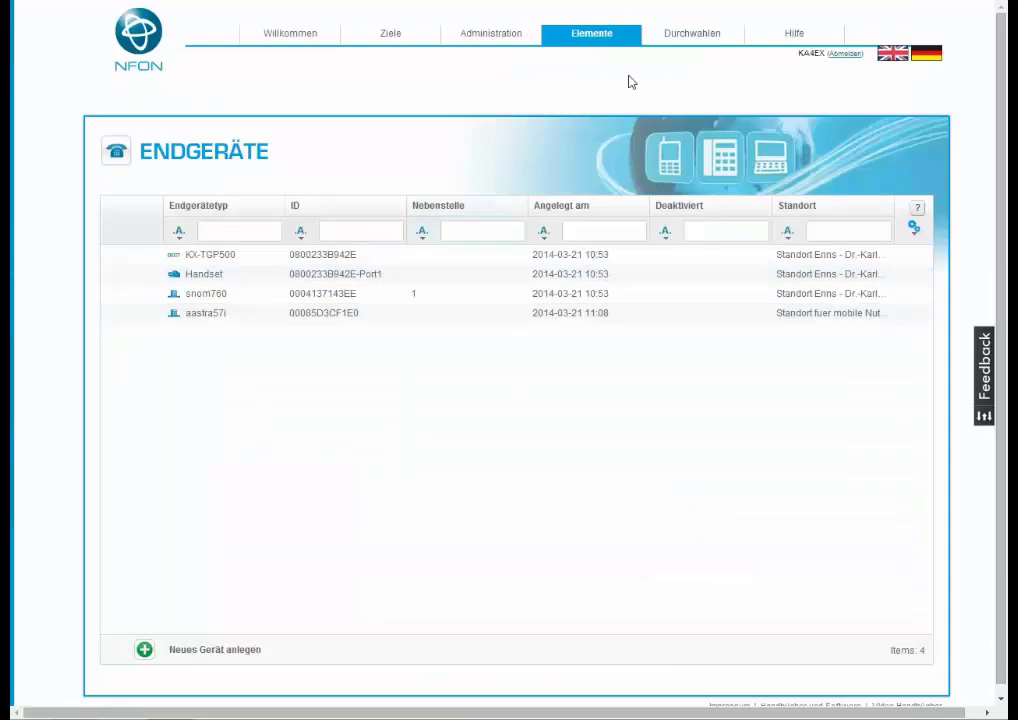
Step: Open the Telefon 3 extension from the list of targets (Ziele) for editing
left_click(371, 38)
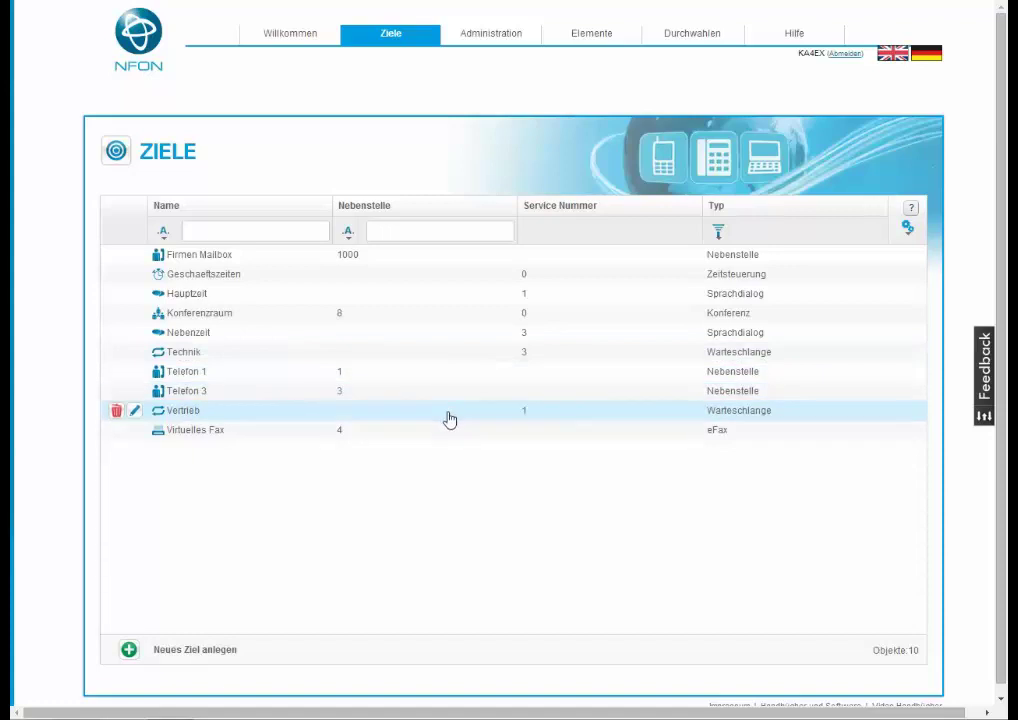
left_click(228, 395)
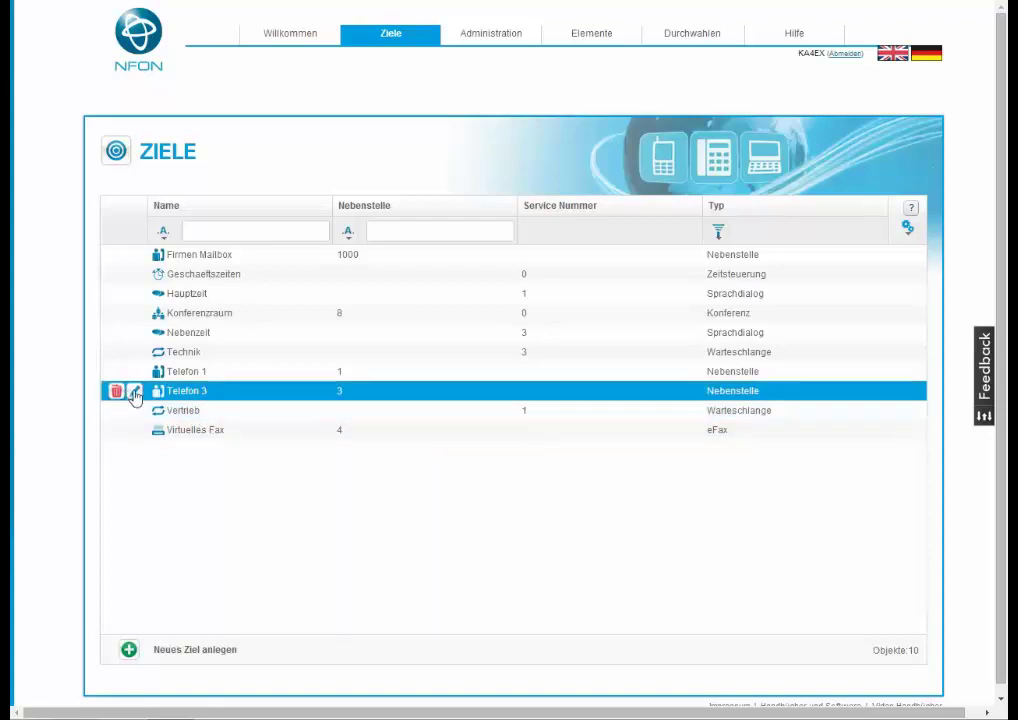
double_click(245, 398)
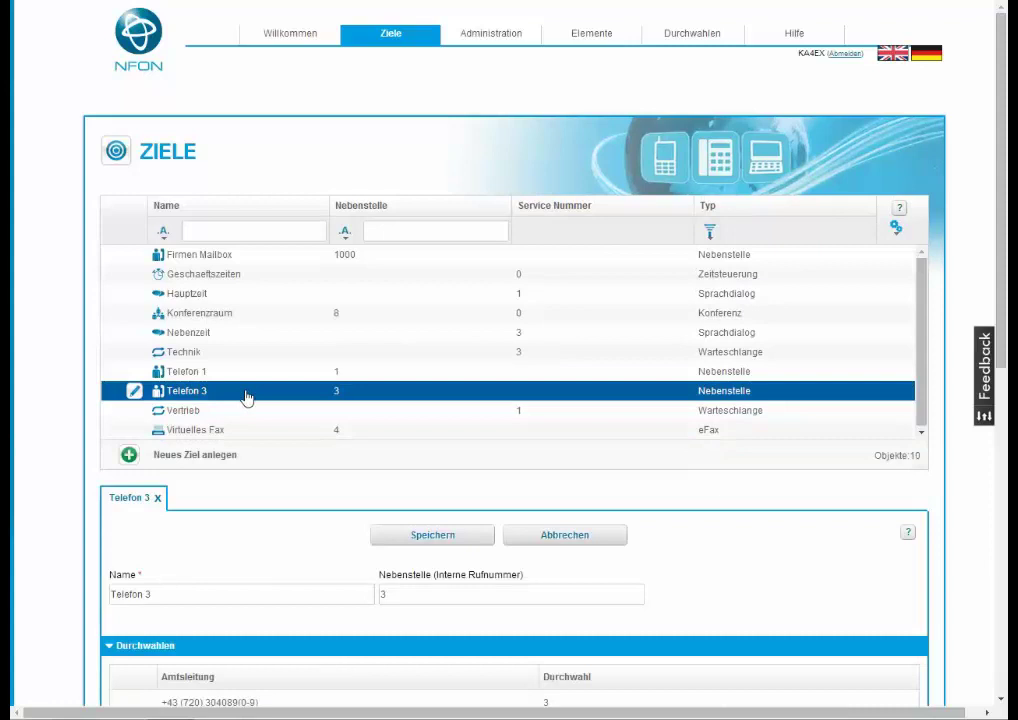
Step: Assign the handset 0800233B942E-Port1 as a device to the Telefon 3 extension and save it
scroll(255, 440, "down", 3)
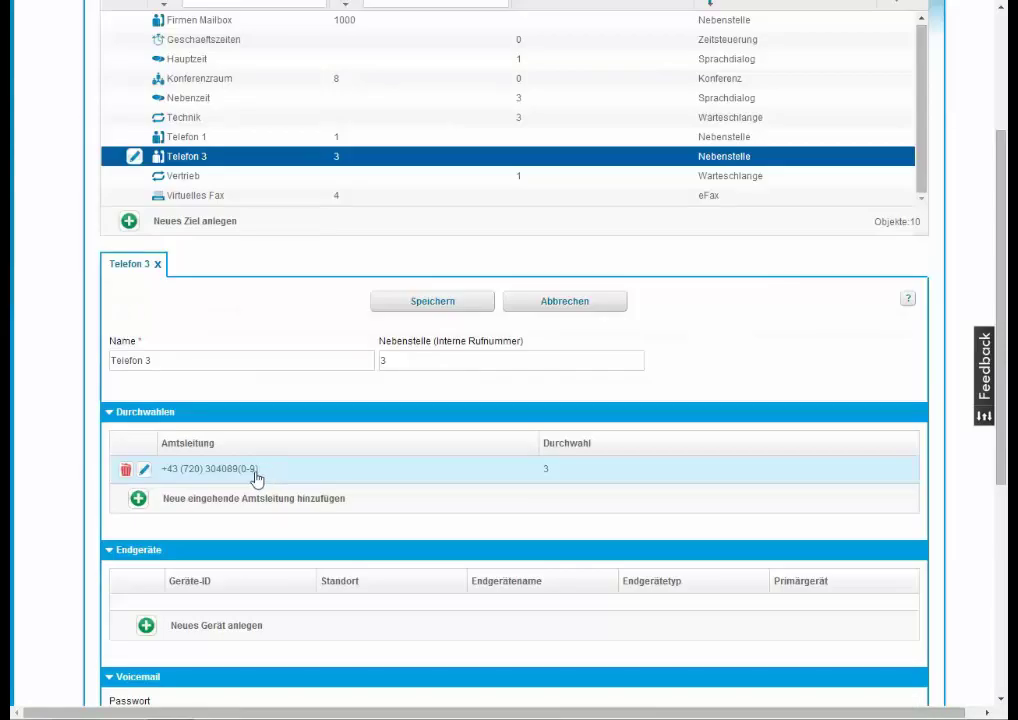
scroll(255, 478, "down", 3)
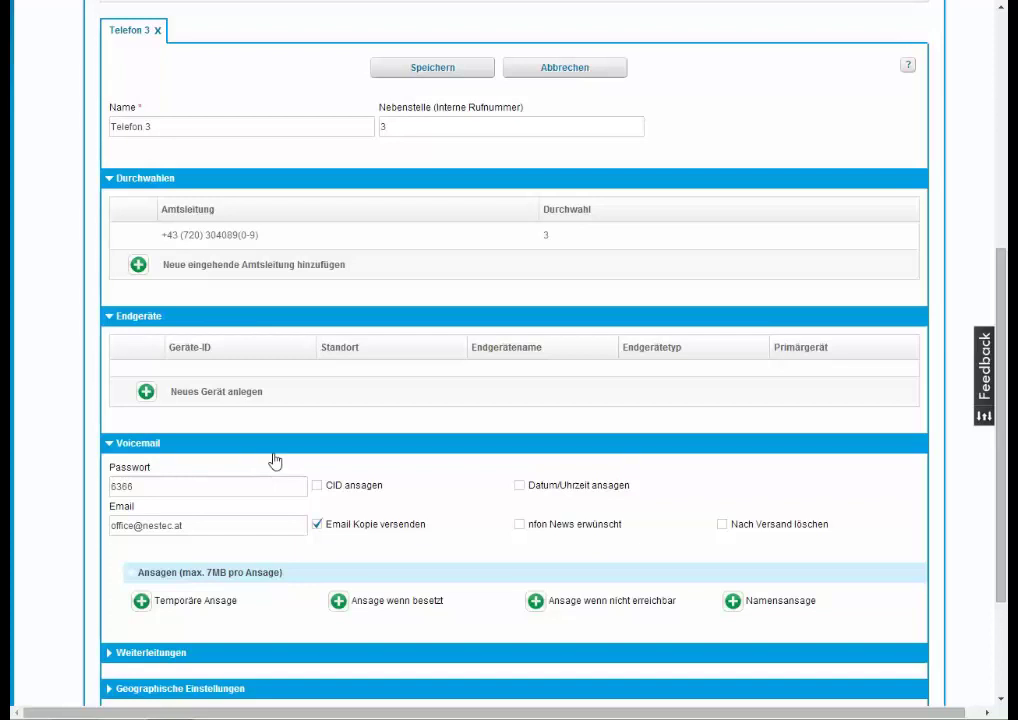
left_click(248, 396)
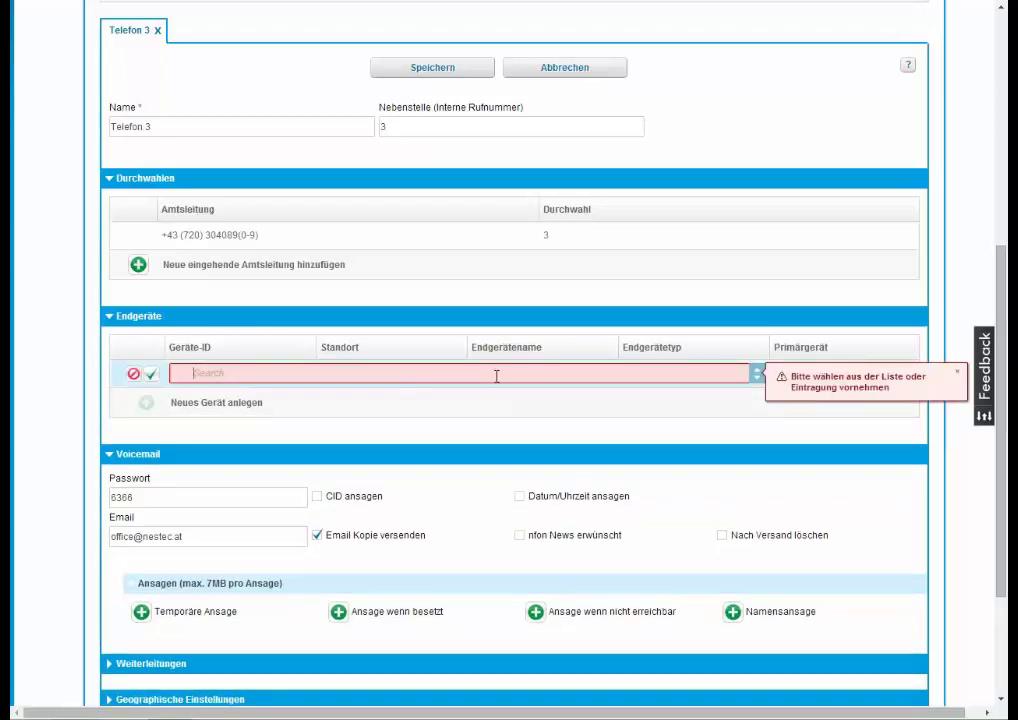
left_click(757, 373)
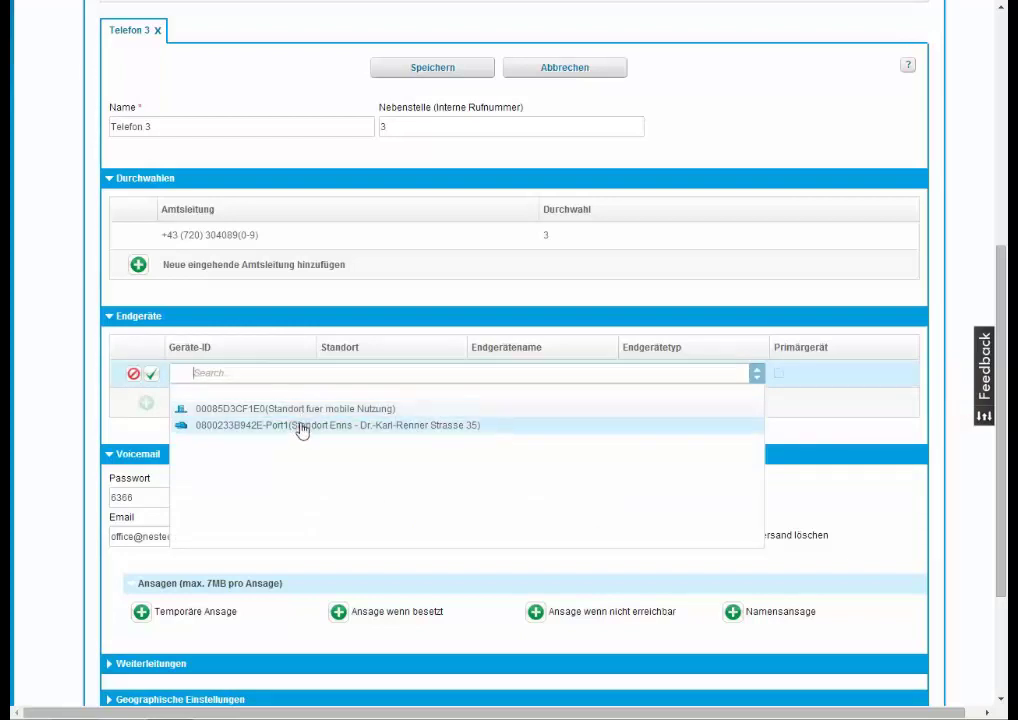
left_click(302, 427)
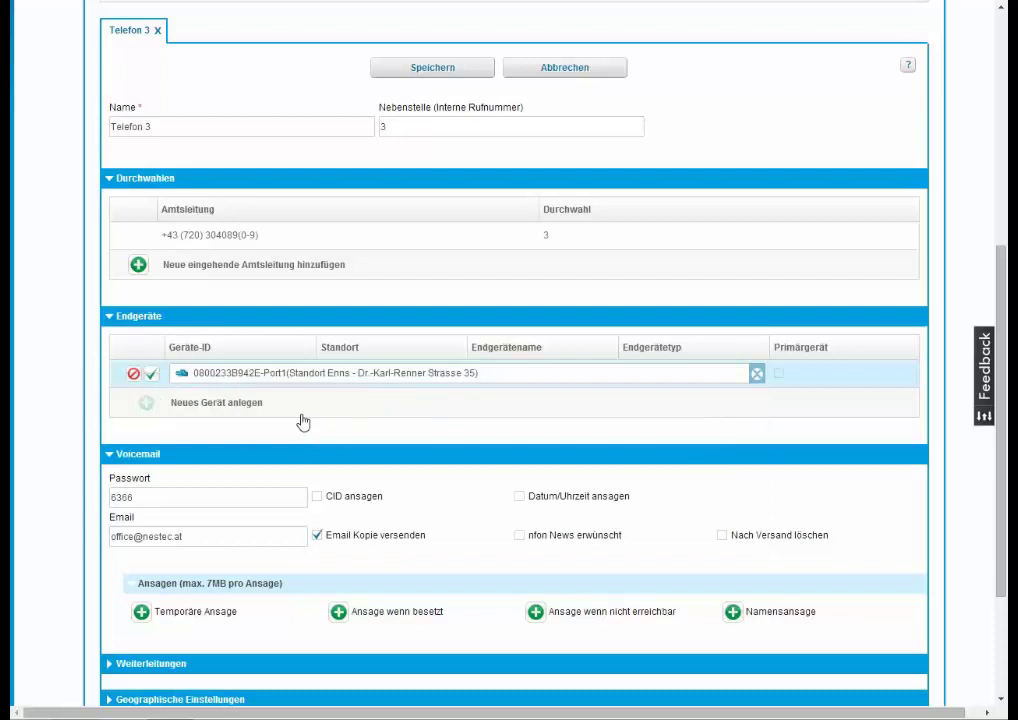
scroll(459, 443, "up", 5)
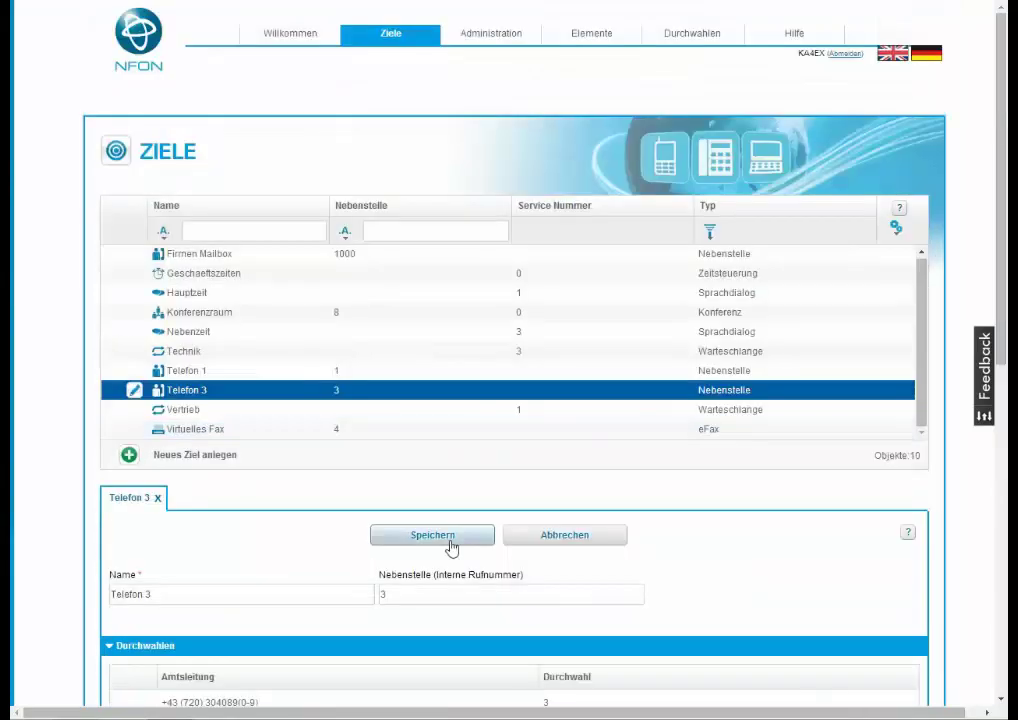
scroll(450, 545, "down", 7)
scroll(627, 189, "up", 3)
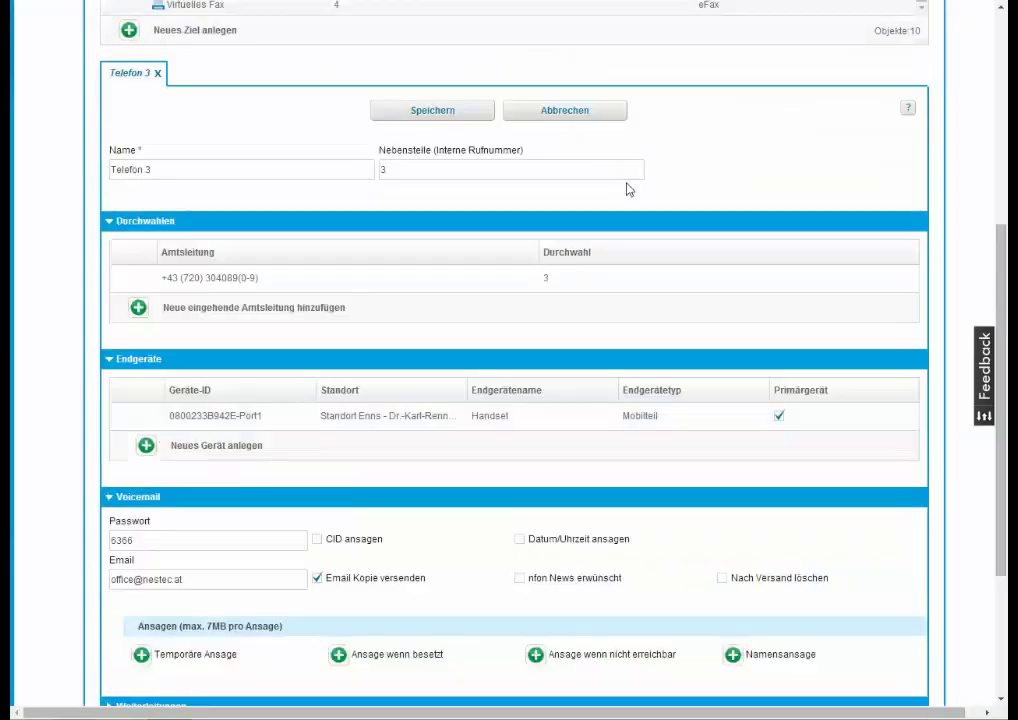
scroll(562, 276, "down", 3)
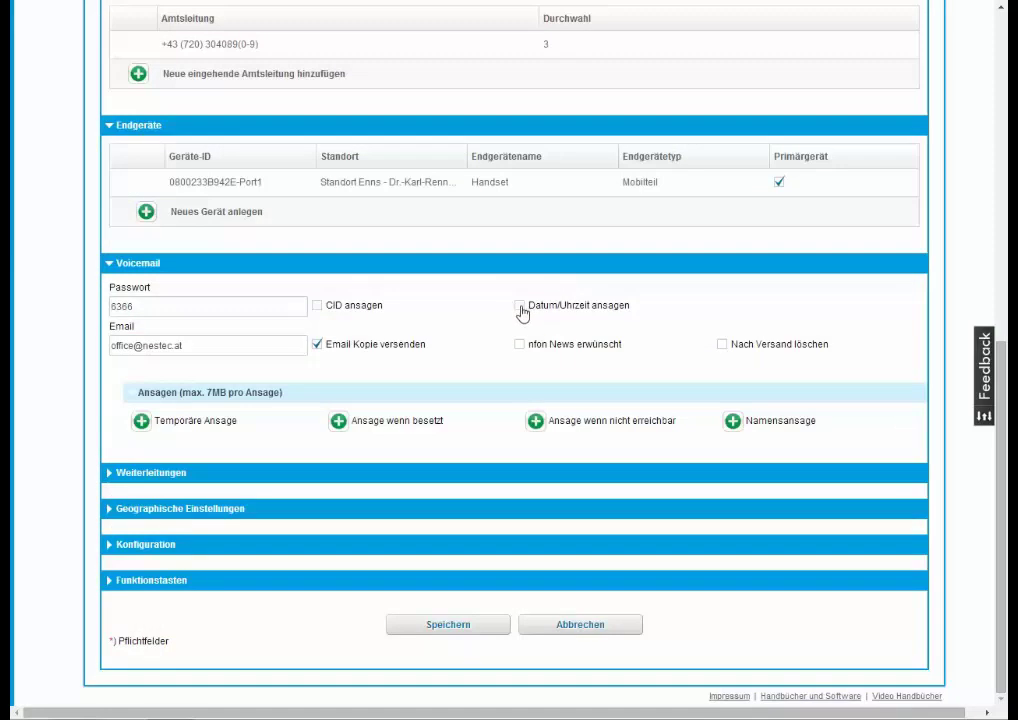
left_click(467, 628)
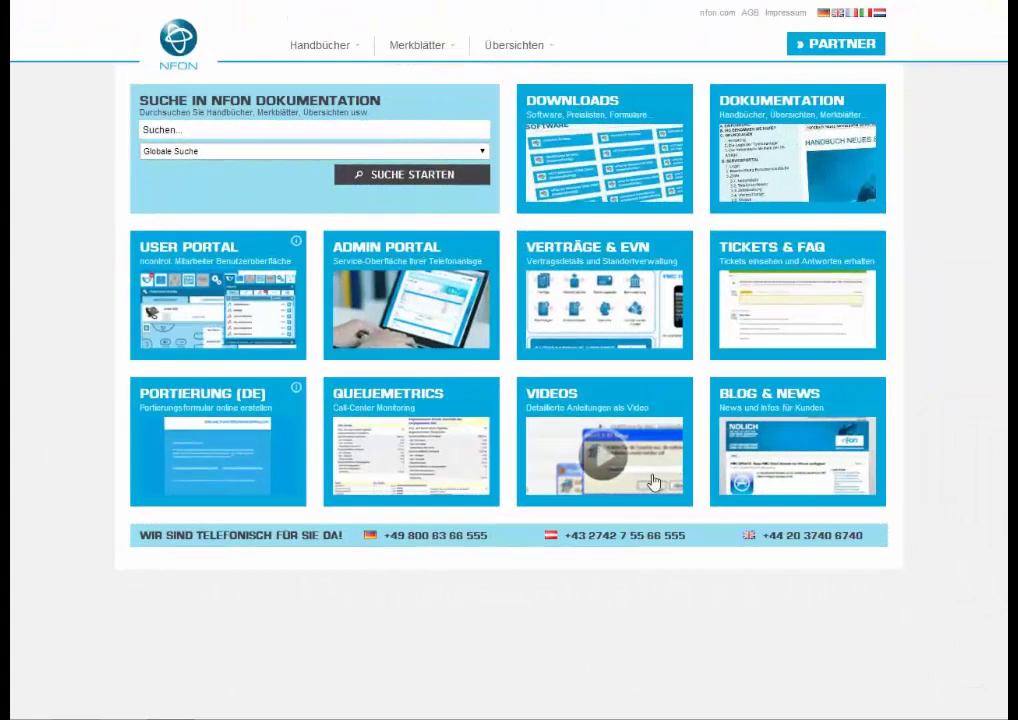
Step: Open the video manuals from the NFON portal and look through the ncontrol overview, Serviceportal overview and Konfiguration entries
left_click(652, 483)
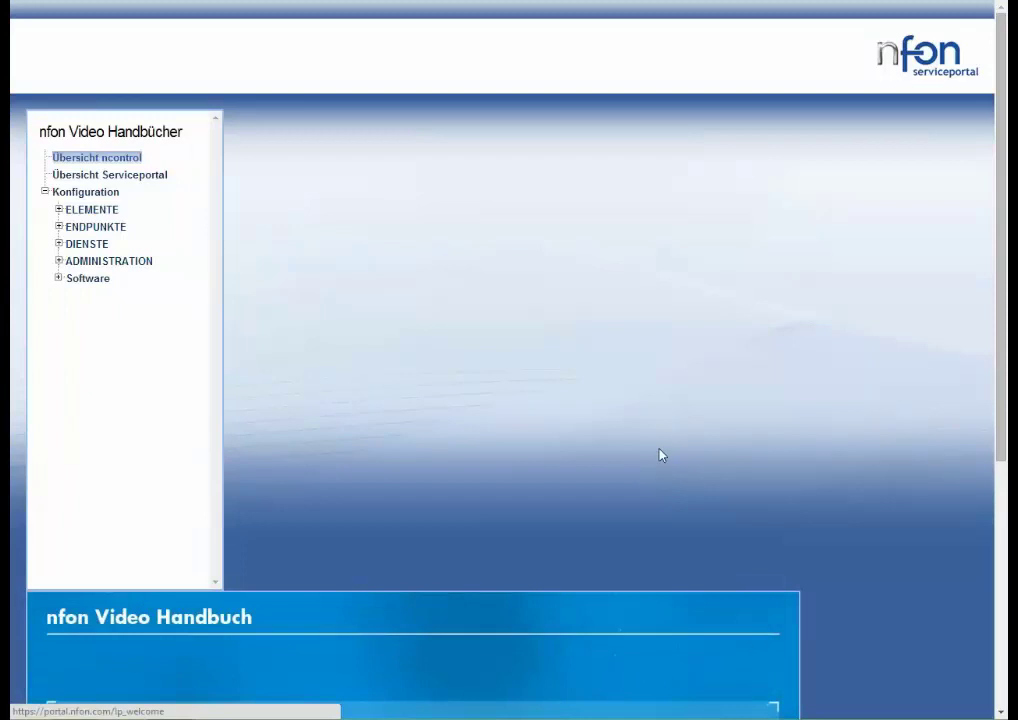
left_click(125, 158)
left_click(157, 194)
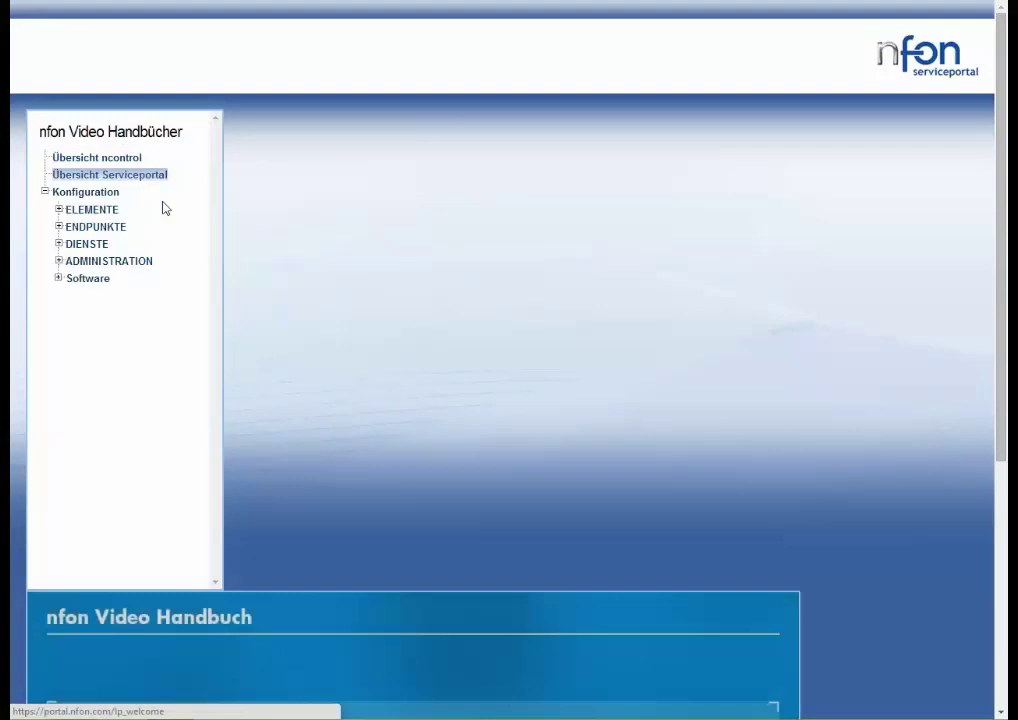
left_click(90, 192)
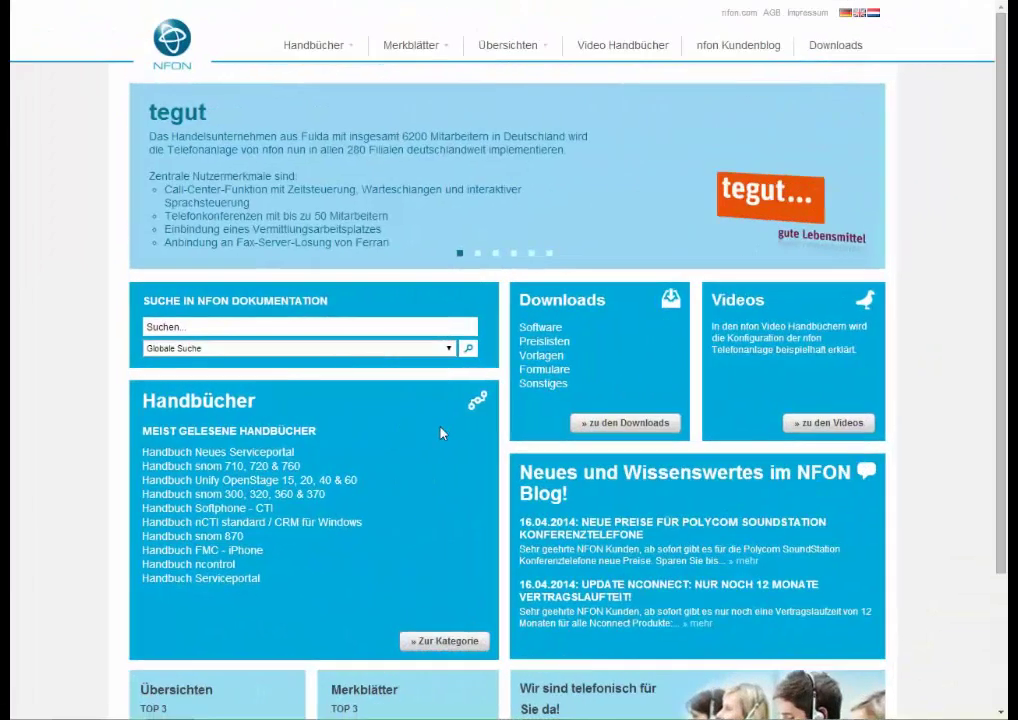
Step: Look through the documentation page and the software downloads page, and return to the portal's start page
mouse_move(438, 42)
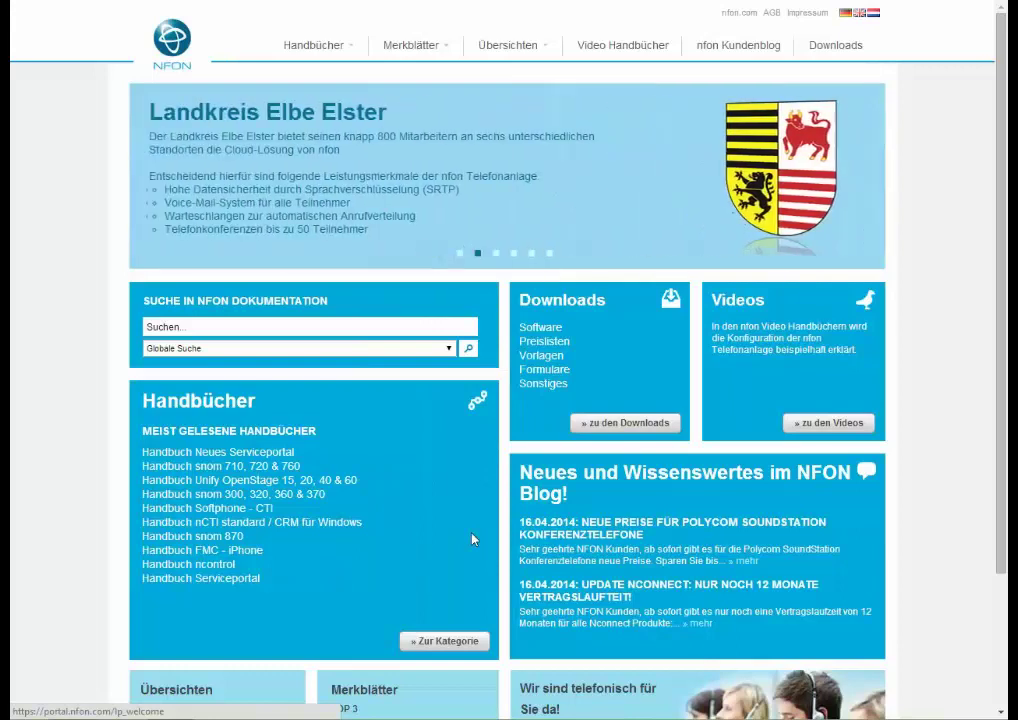
left_click(625, 422)
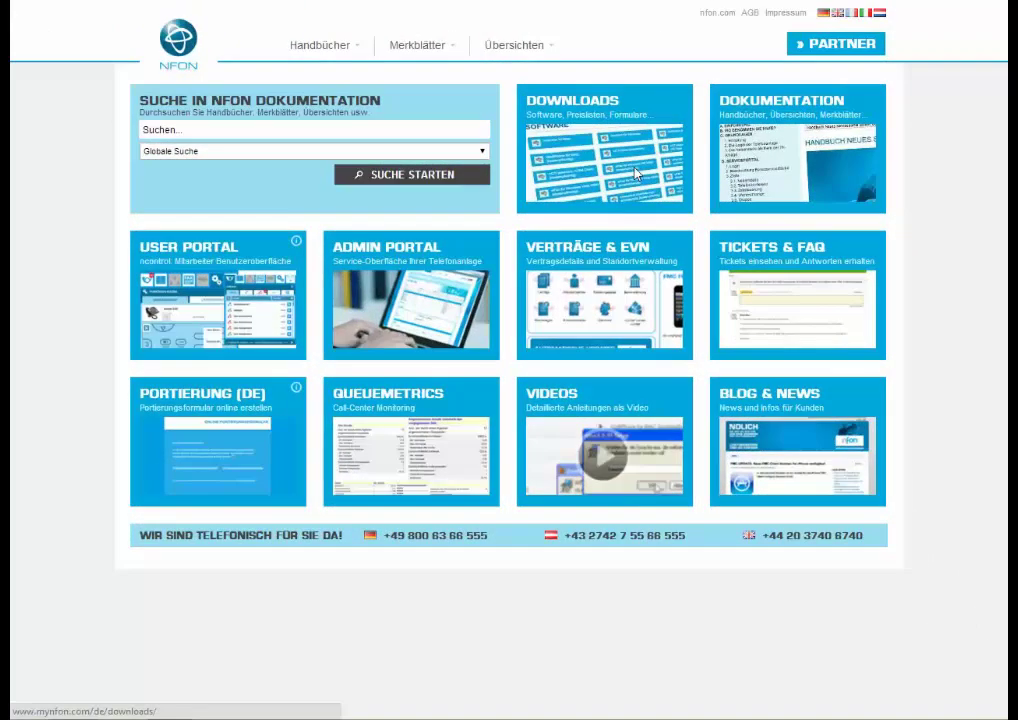
left_click(635, 173)
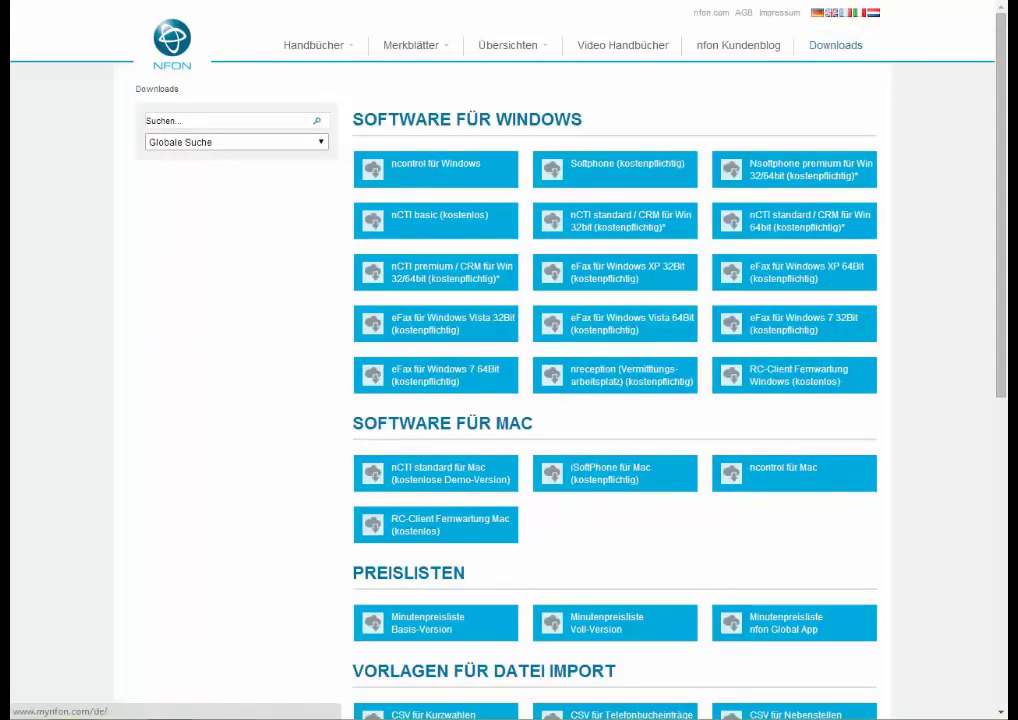
left_click(172, 40)
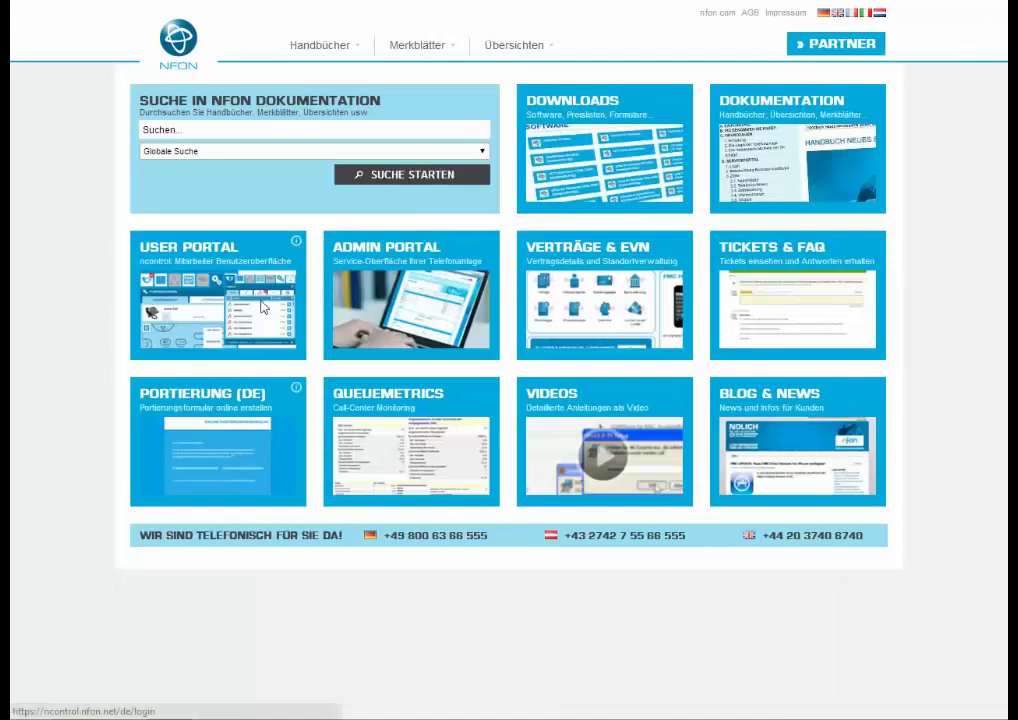
Step: Open the ncontrol user portal and view its general ncontrol settings for language, saved login and tooltips
left_click(262, 308)
left_click(383, 140)
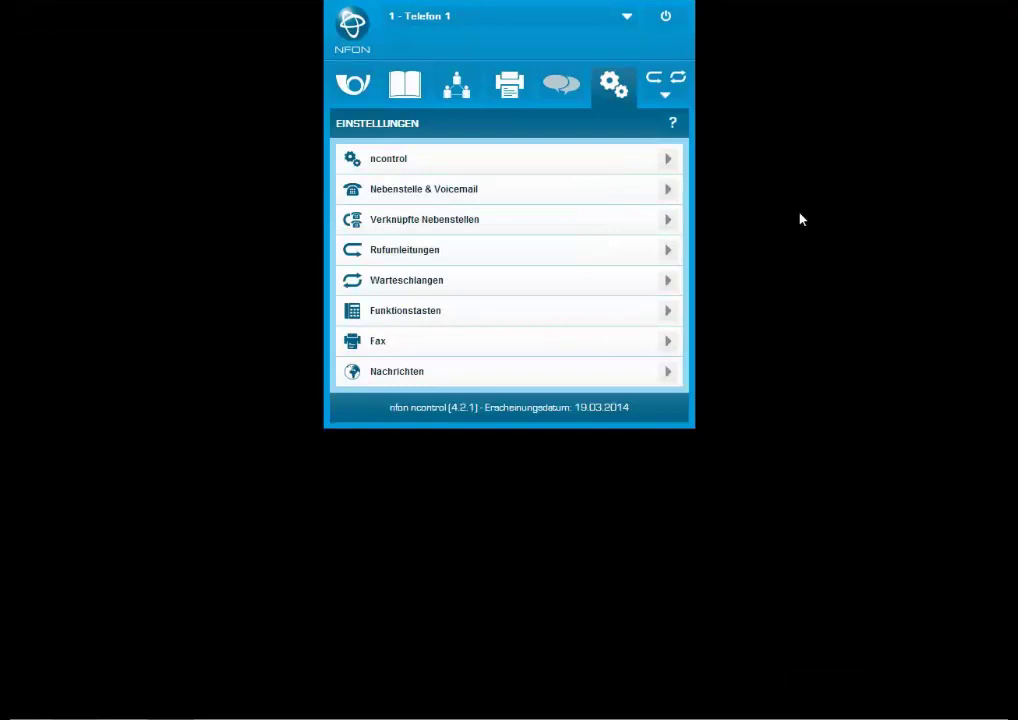
left_click(671, 162)
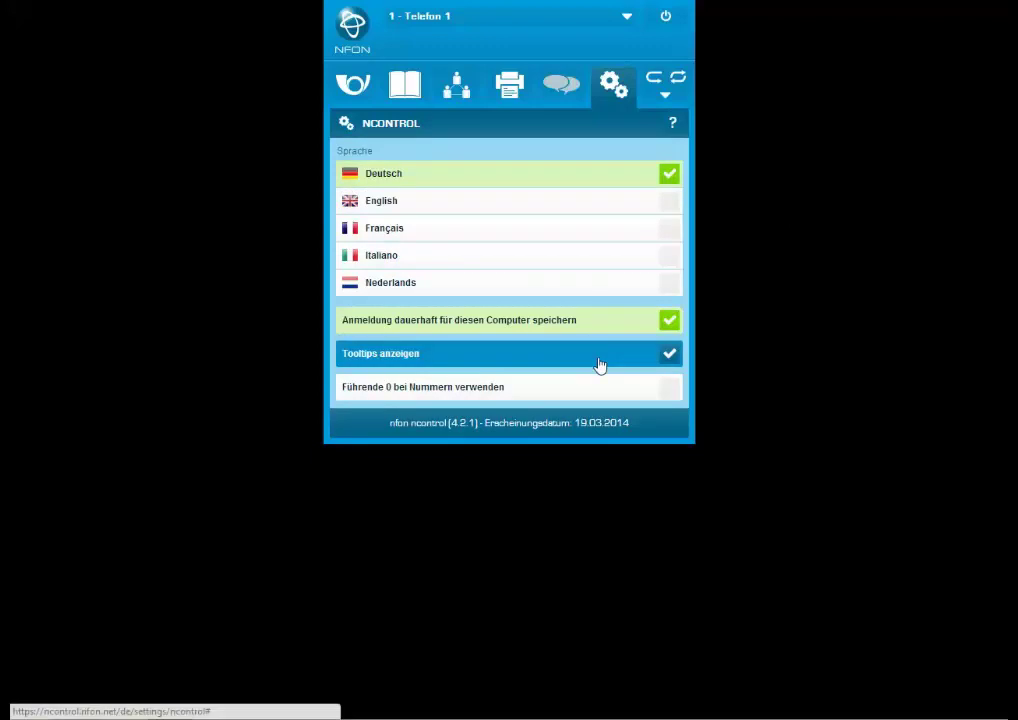
Step: View the ringtone, voicemail and call forwarding settings of Telefon 1
left_click(613, 83)
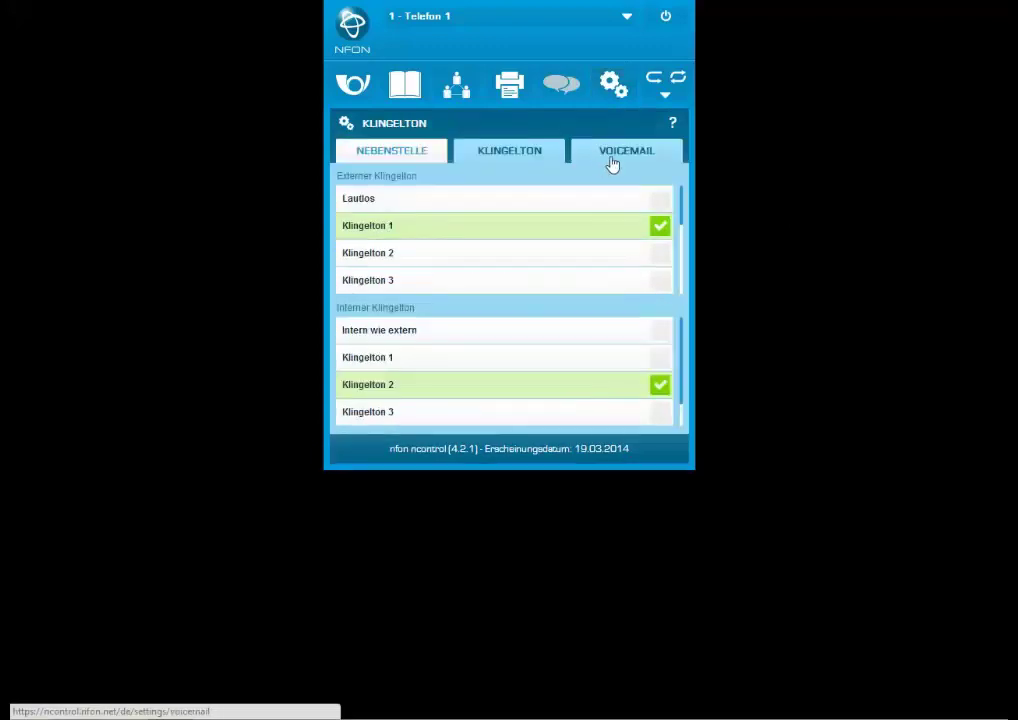
left_click(613, 160)
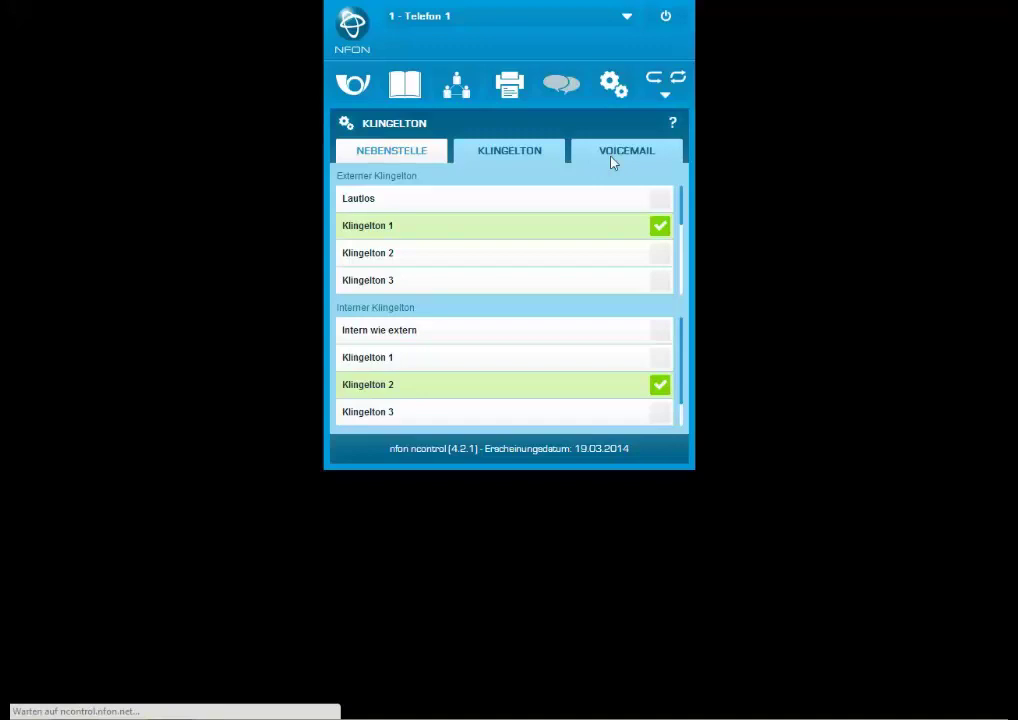
left_click(623, 251)
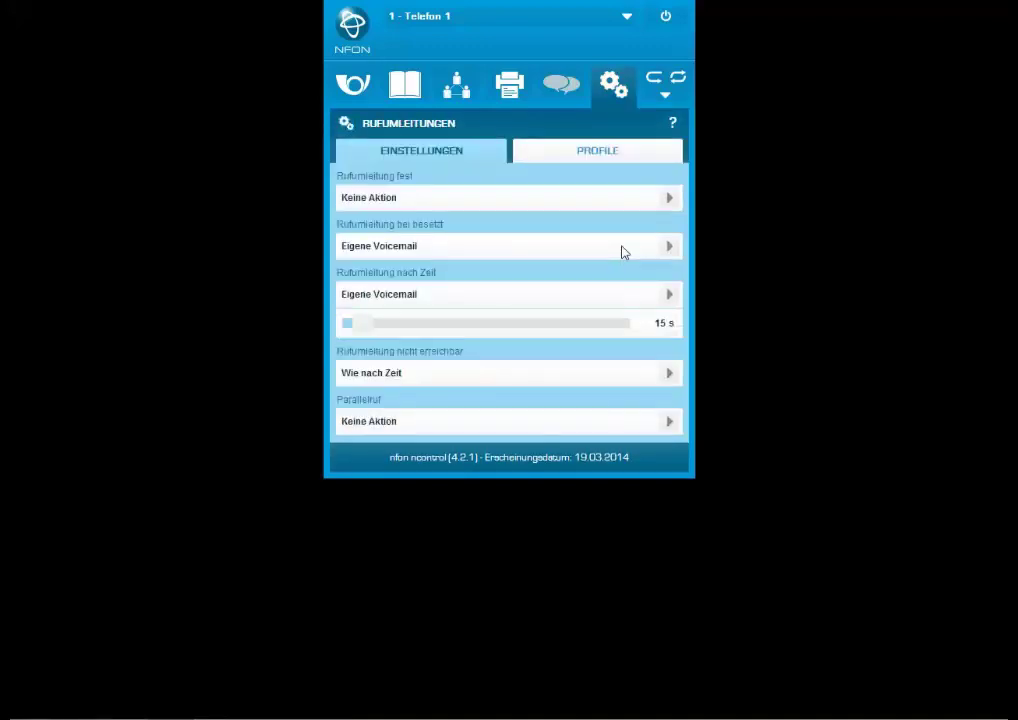
Step: Add a function key on the snom 760's first key with the contact's first name, type Besetzt Feld Lampe (BFL) and target Telefon 3
left_click(618, 90)
left_click(627, 312)
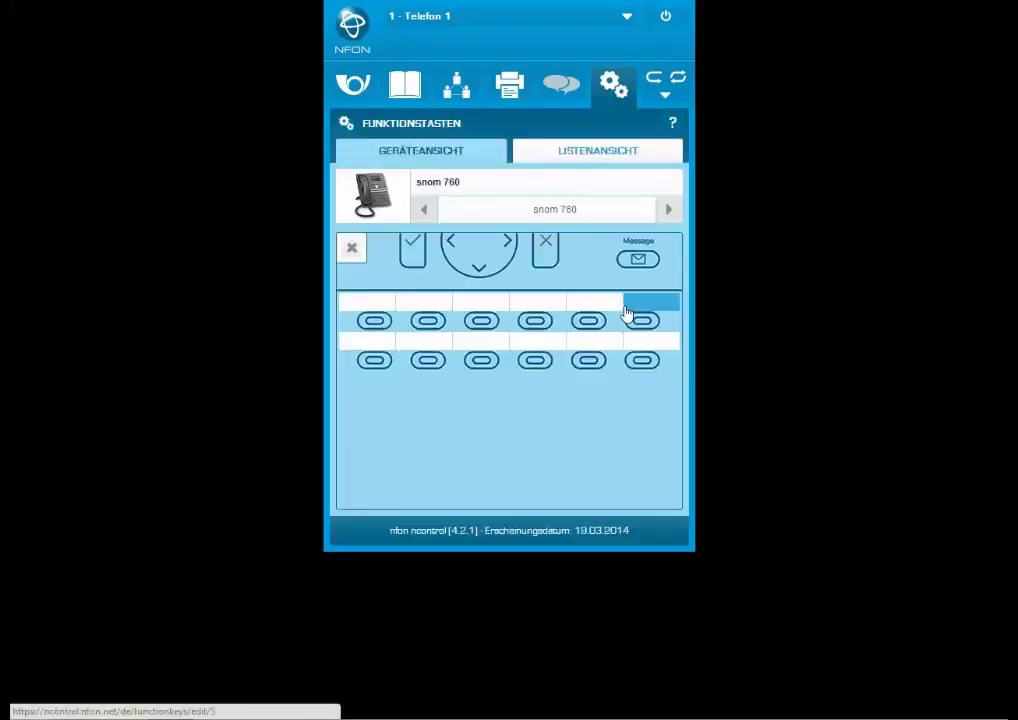
left_click(371, 310)
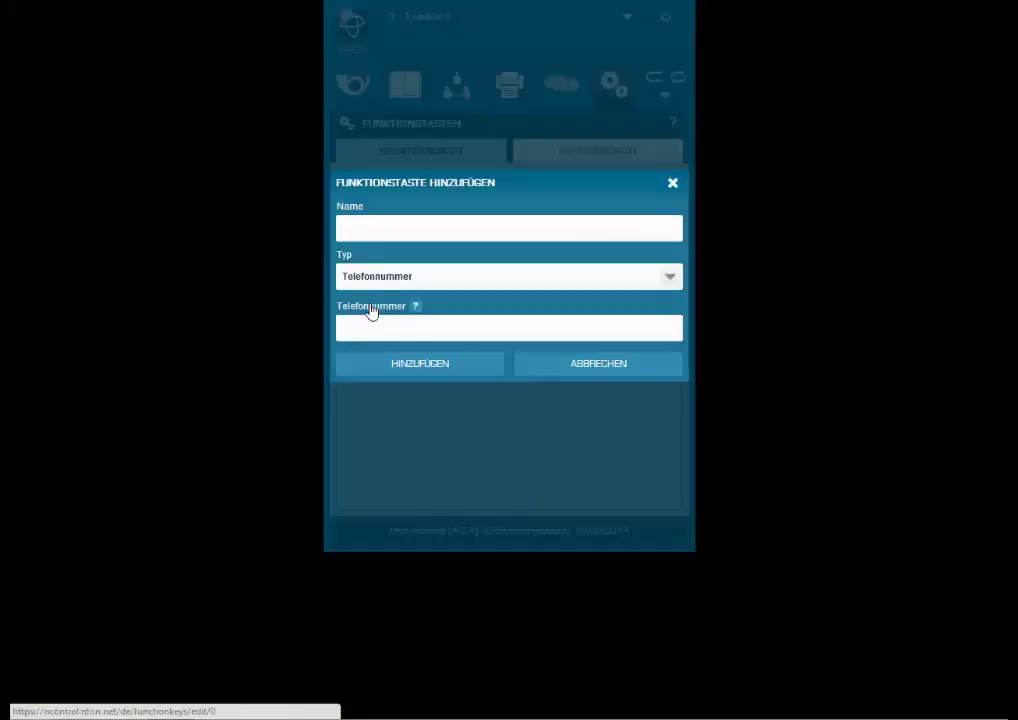
left_click(386, 227)
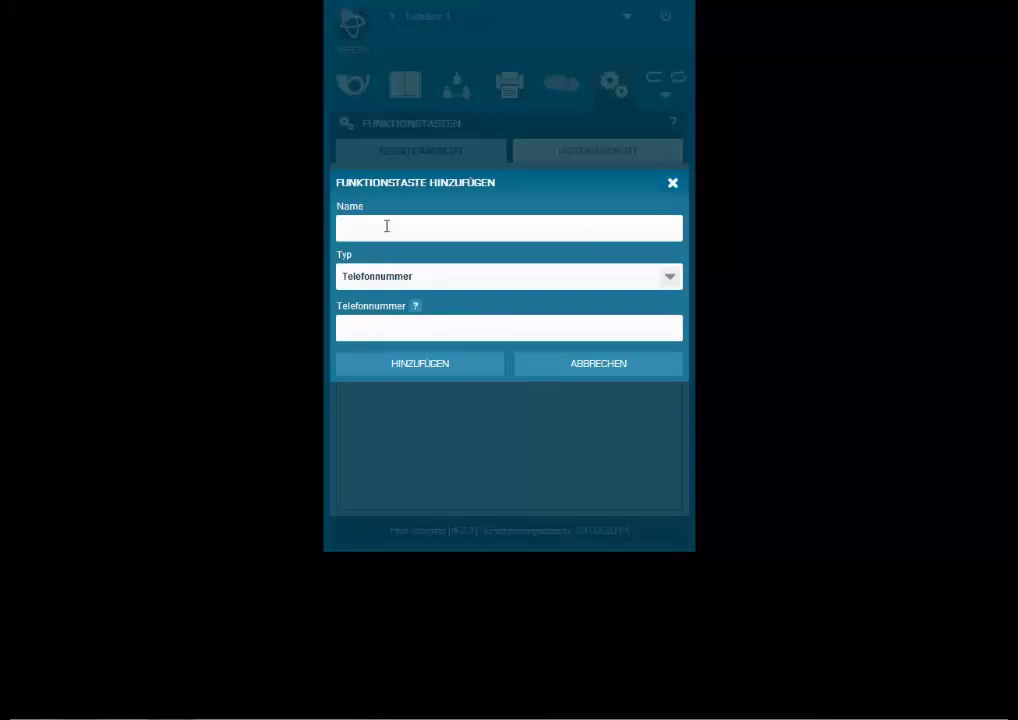
type("Alex")
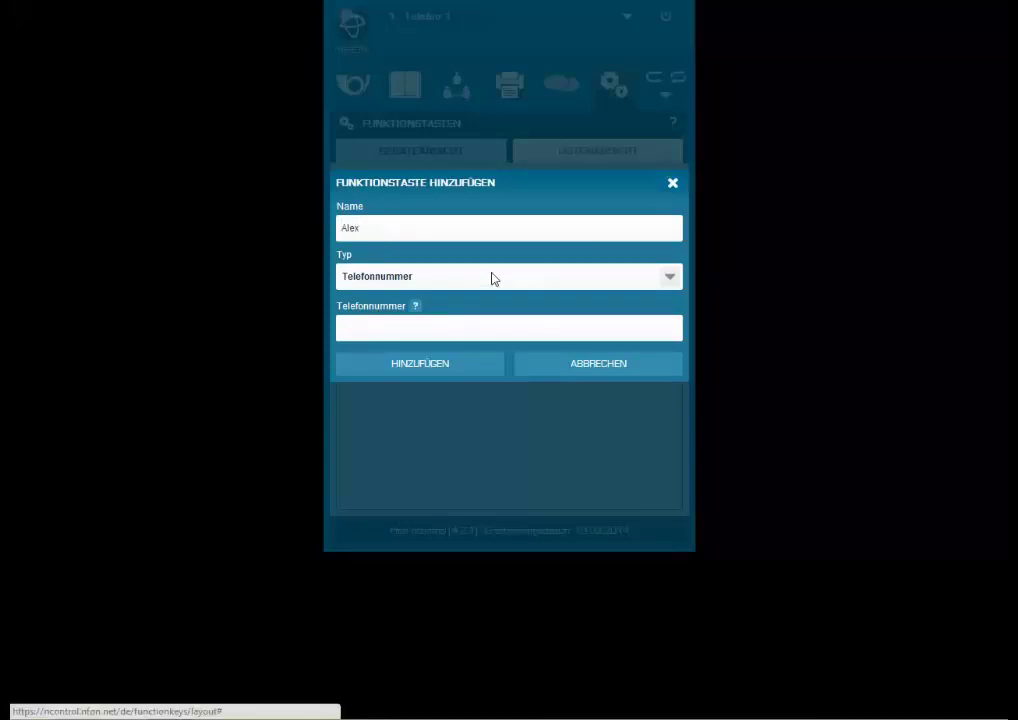
left_click(676, 285)
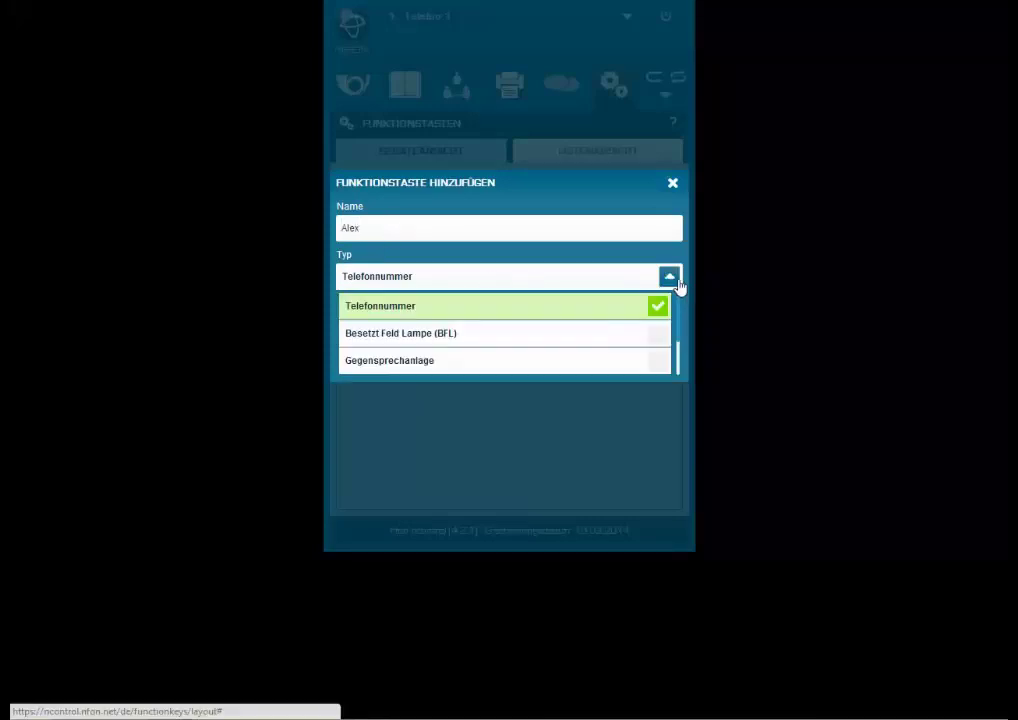
left_click(655, 338)
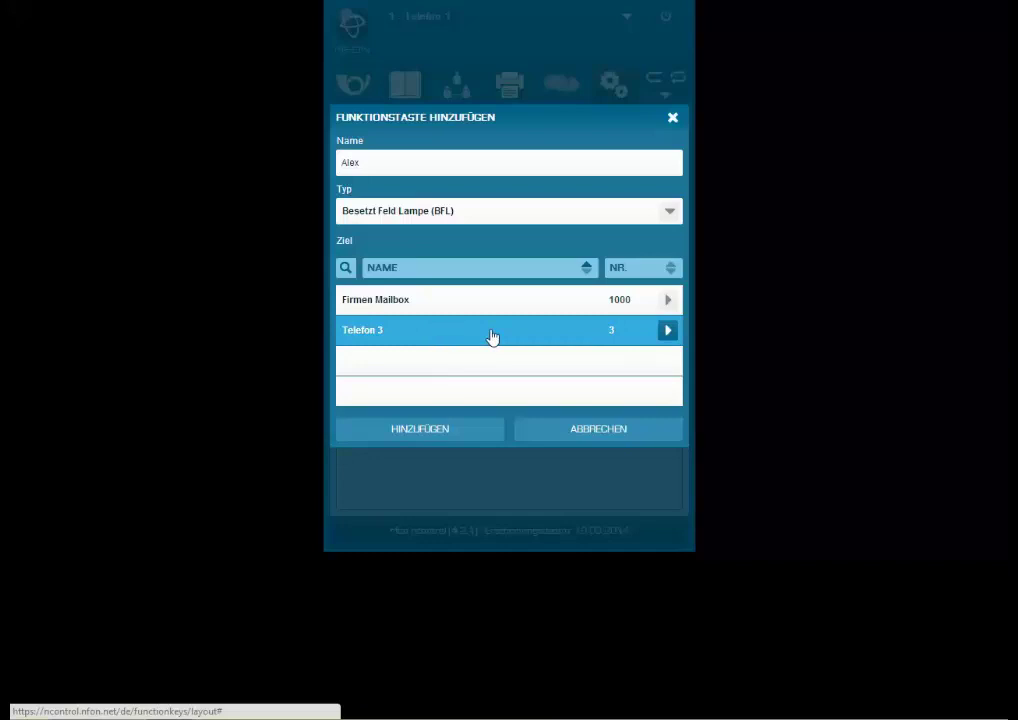
left_click(673, 340)
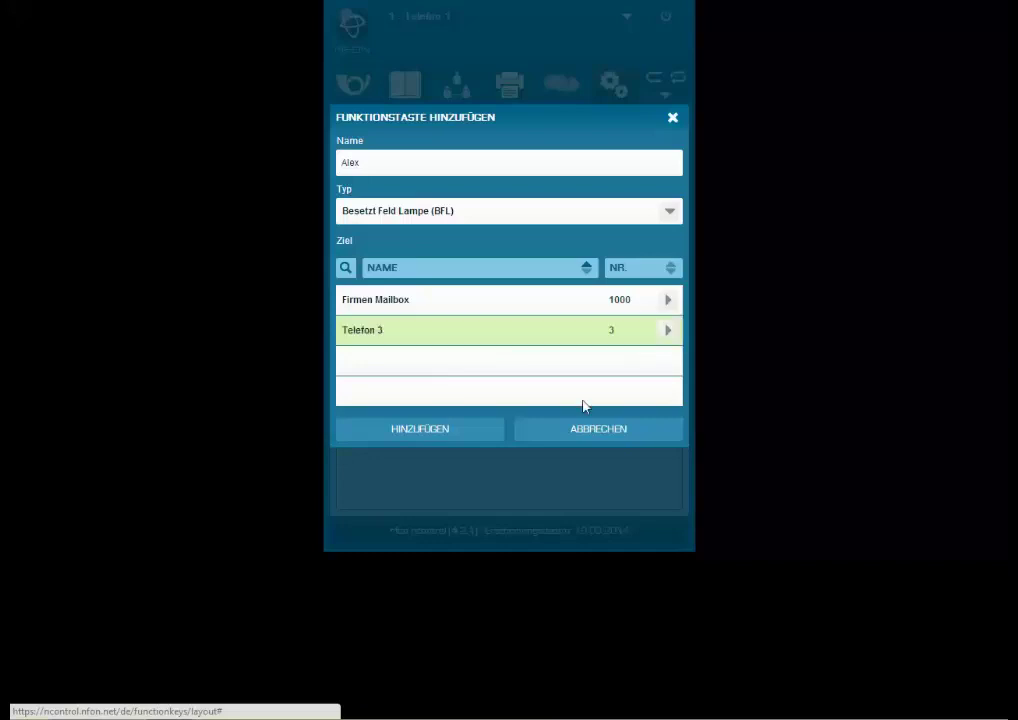
left_click(447, 430)
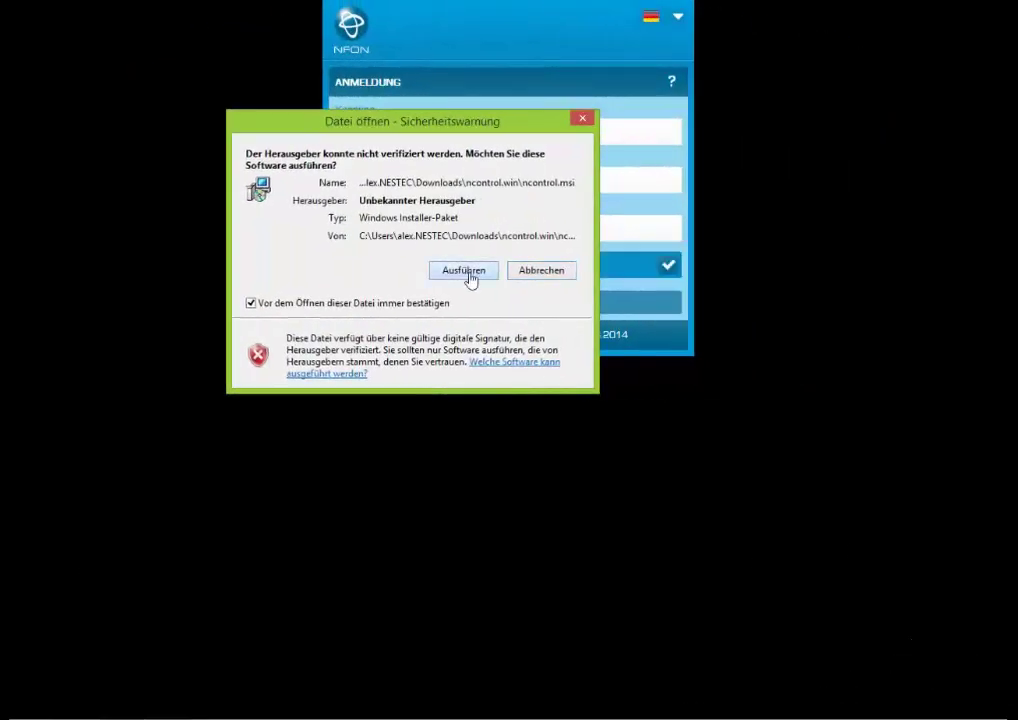
Step: Run the ncontrol.msi installer and view the missed calls of Telefon 1 in the ncontrol desktop client
left_click(470, 275)
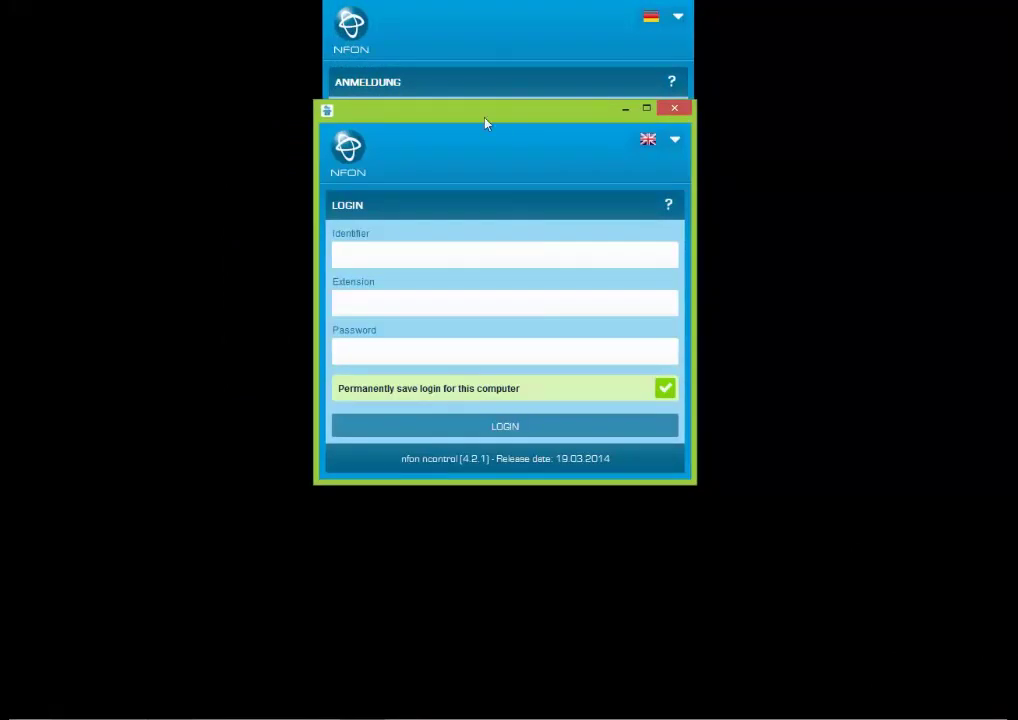
left_click_drag(478, 115, 680, 132)
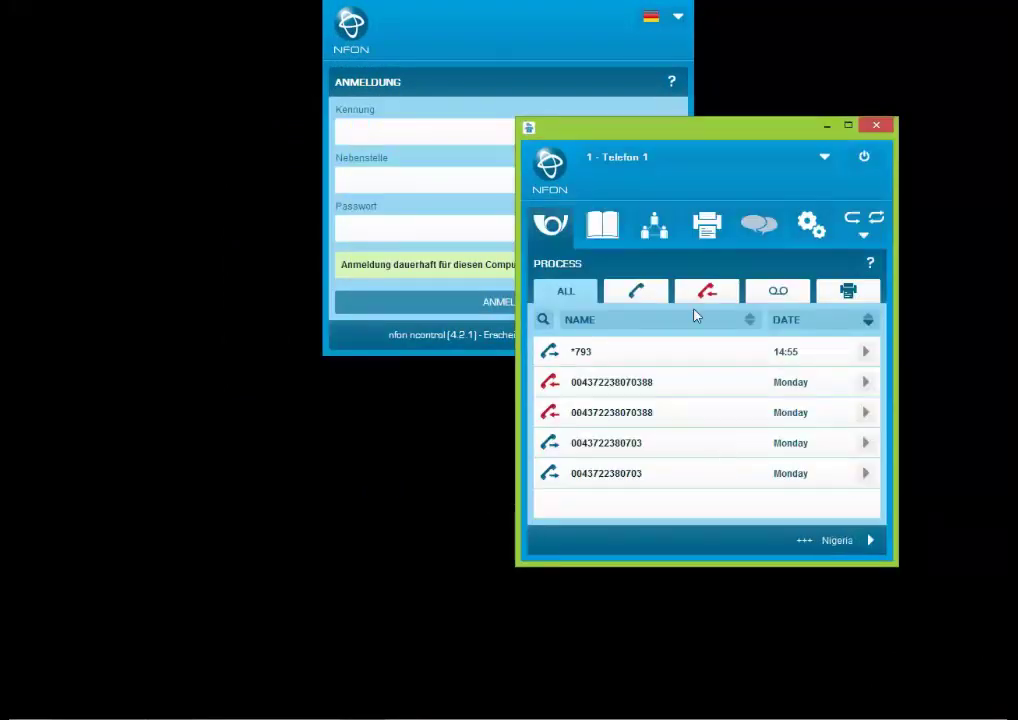
left_click(709, 292)
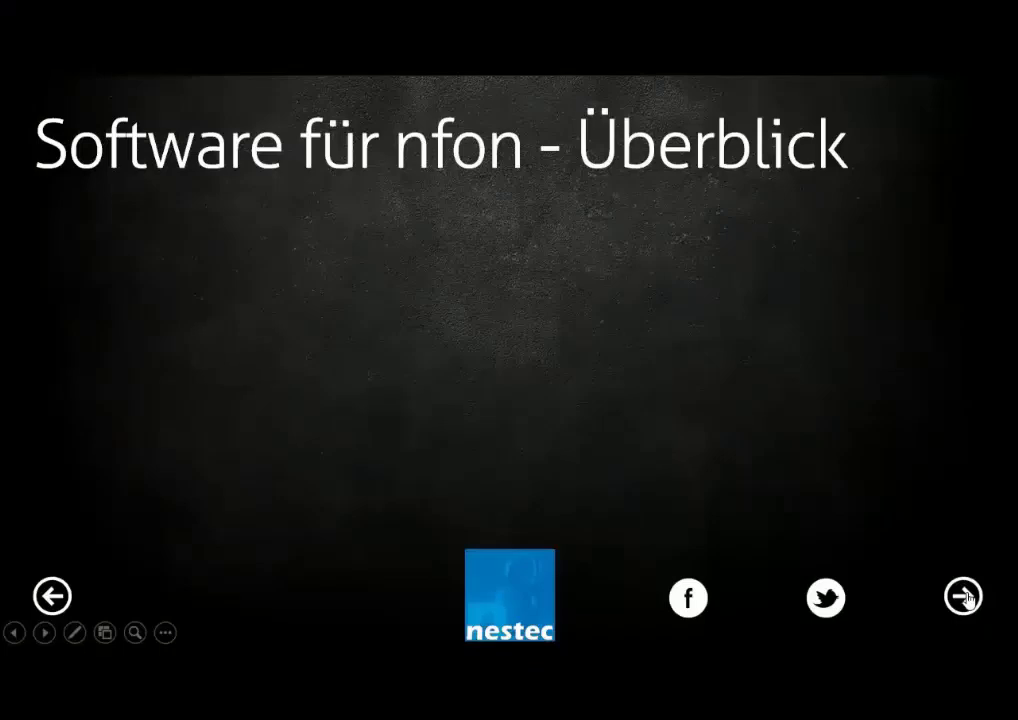
left_click(964, 597)
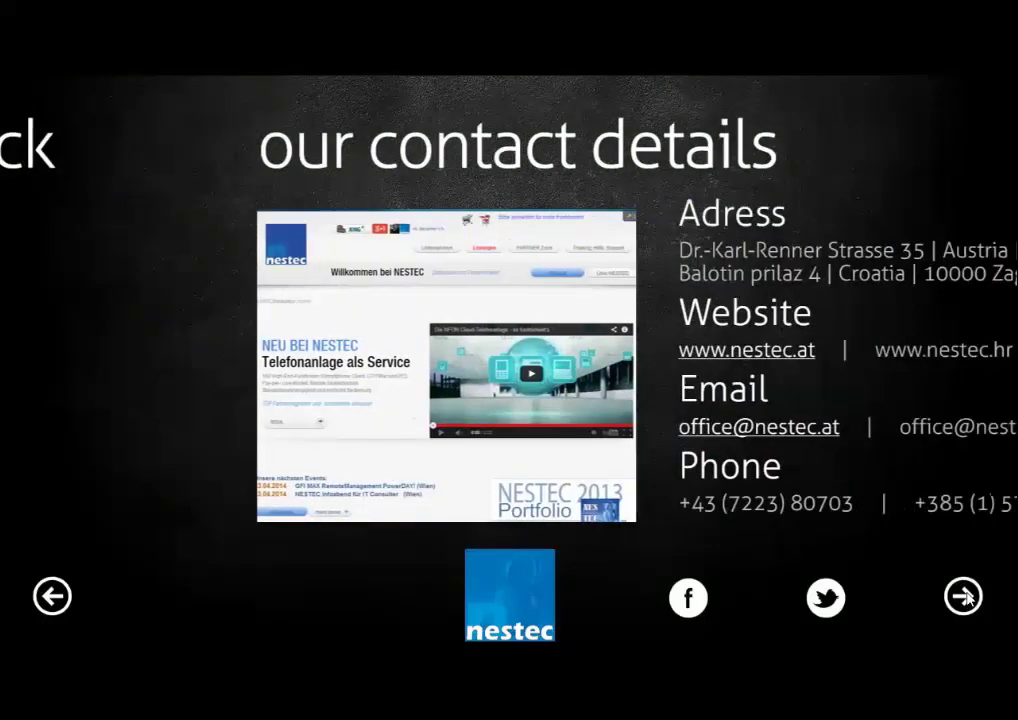